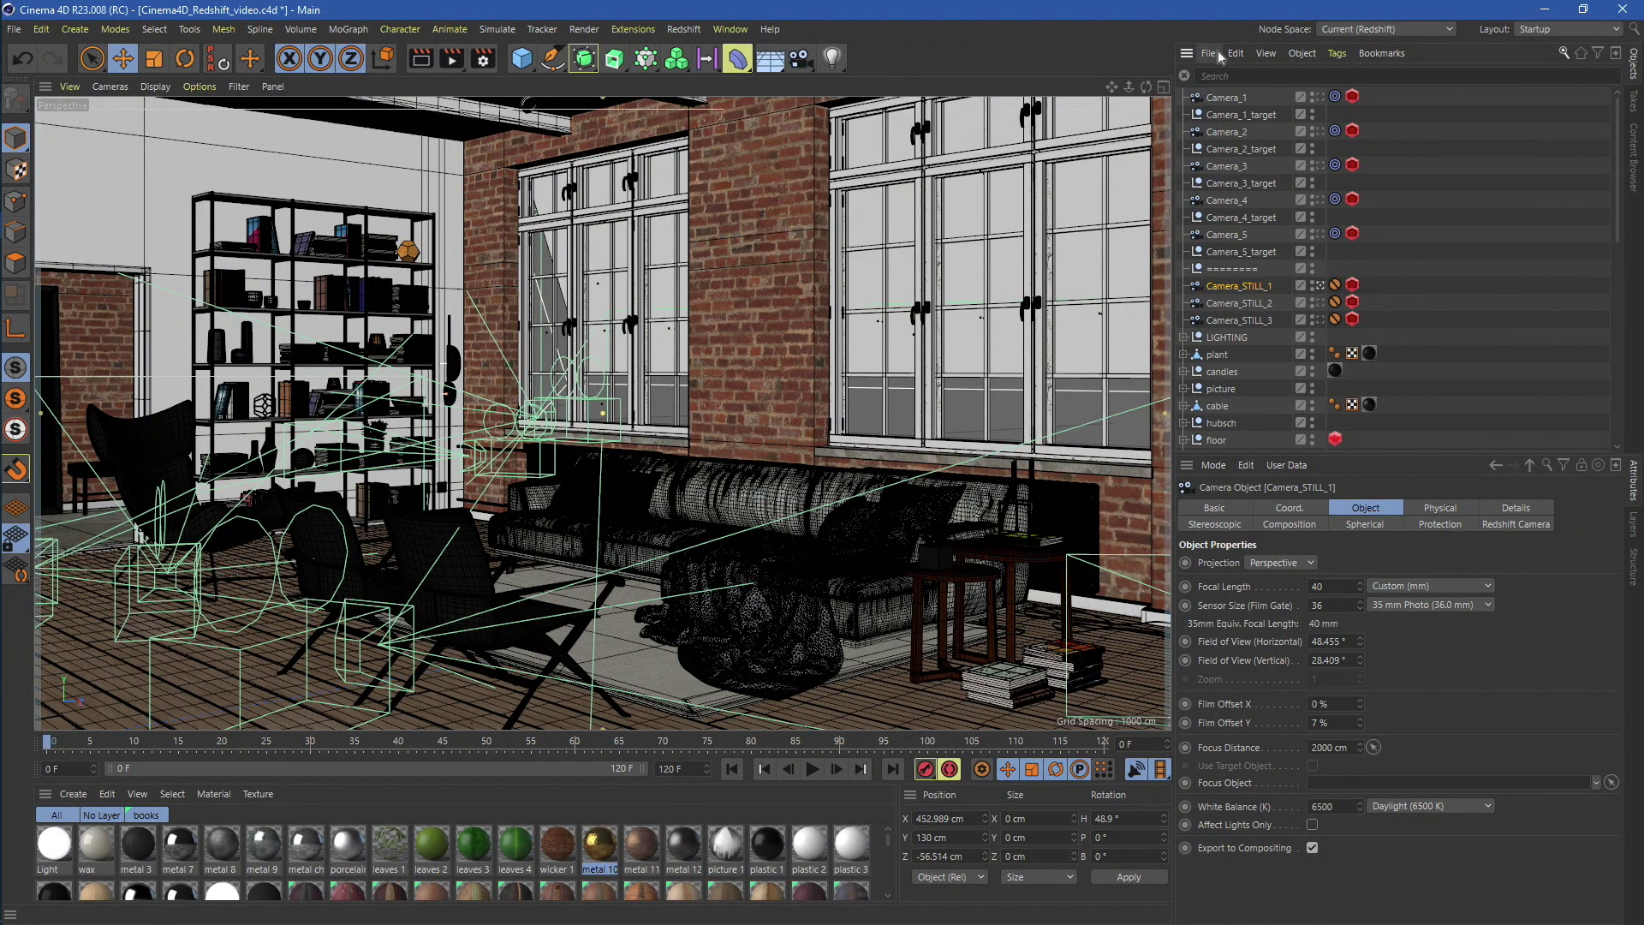
# Preview the scene through Camera_STILL_1, Camera_STILL_2 and Camera_STILL_3.
pyautogui.click(1223, 305)
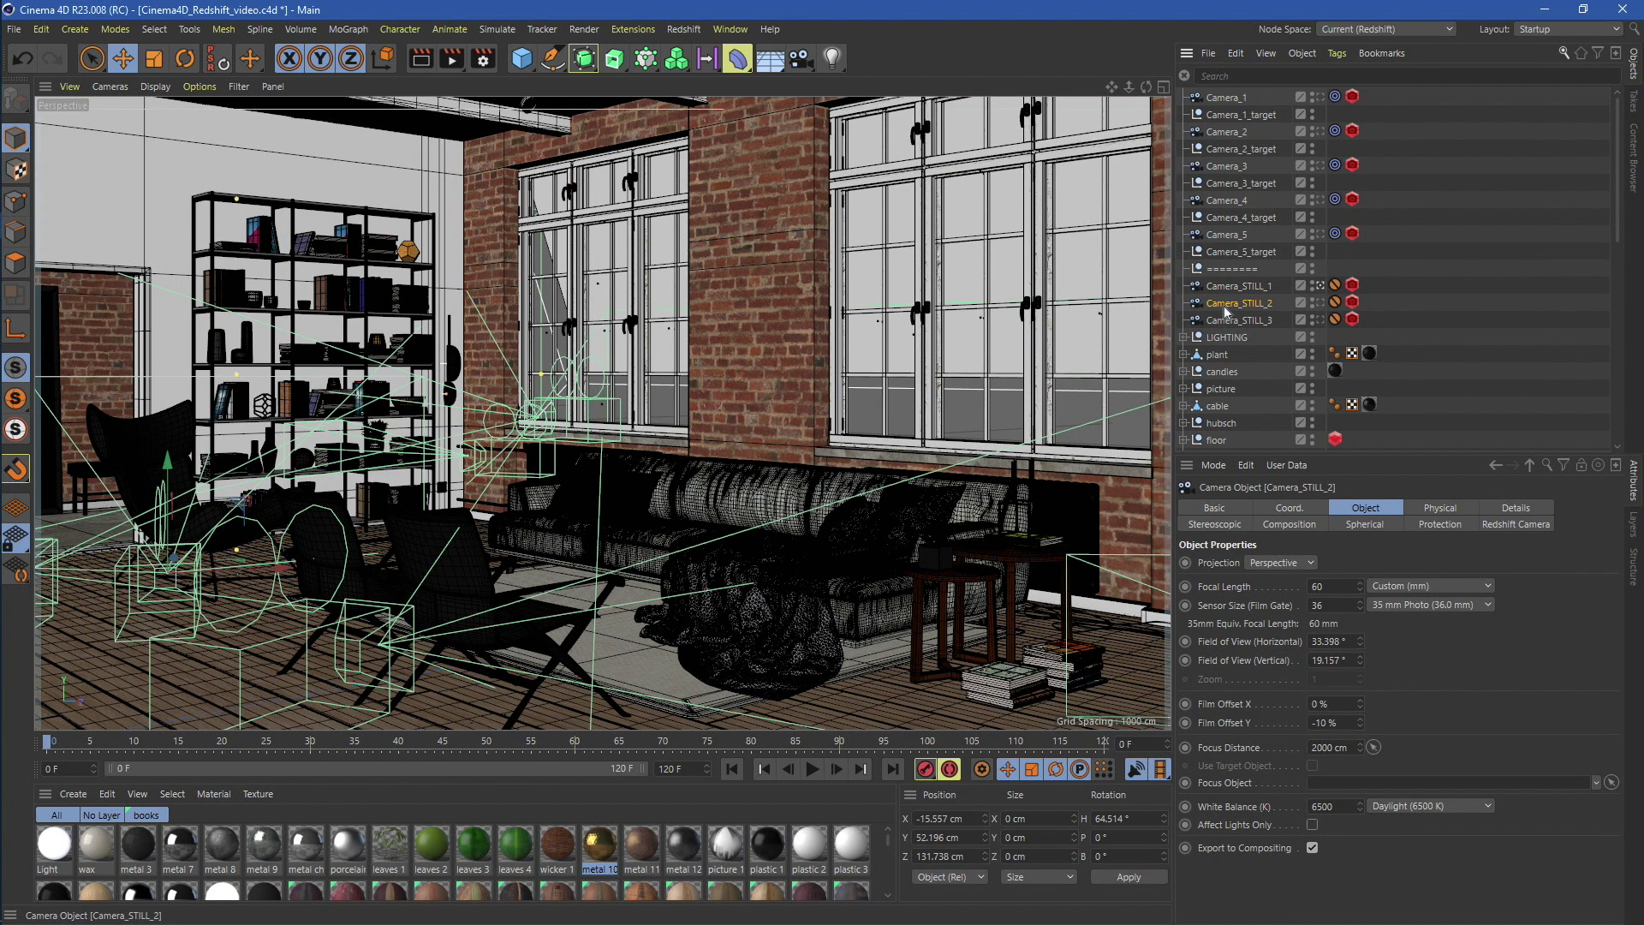
pyautogui.click(1316, 303)
pyautogui.click(1255, 315)
pyautogui.click(1317, 317)
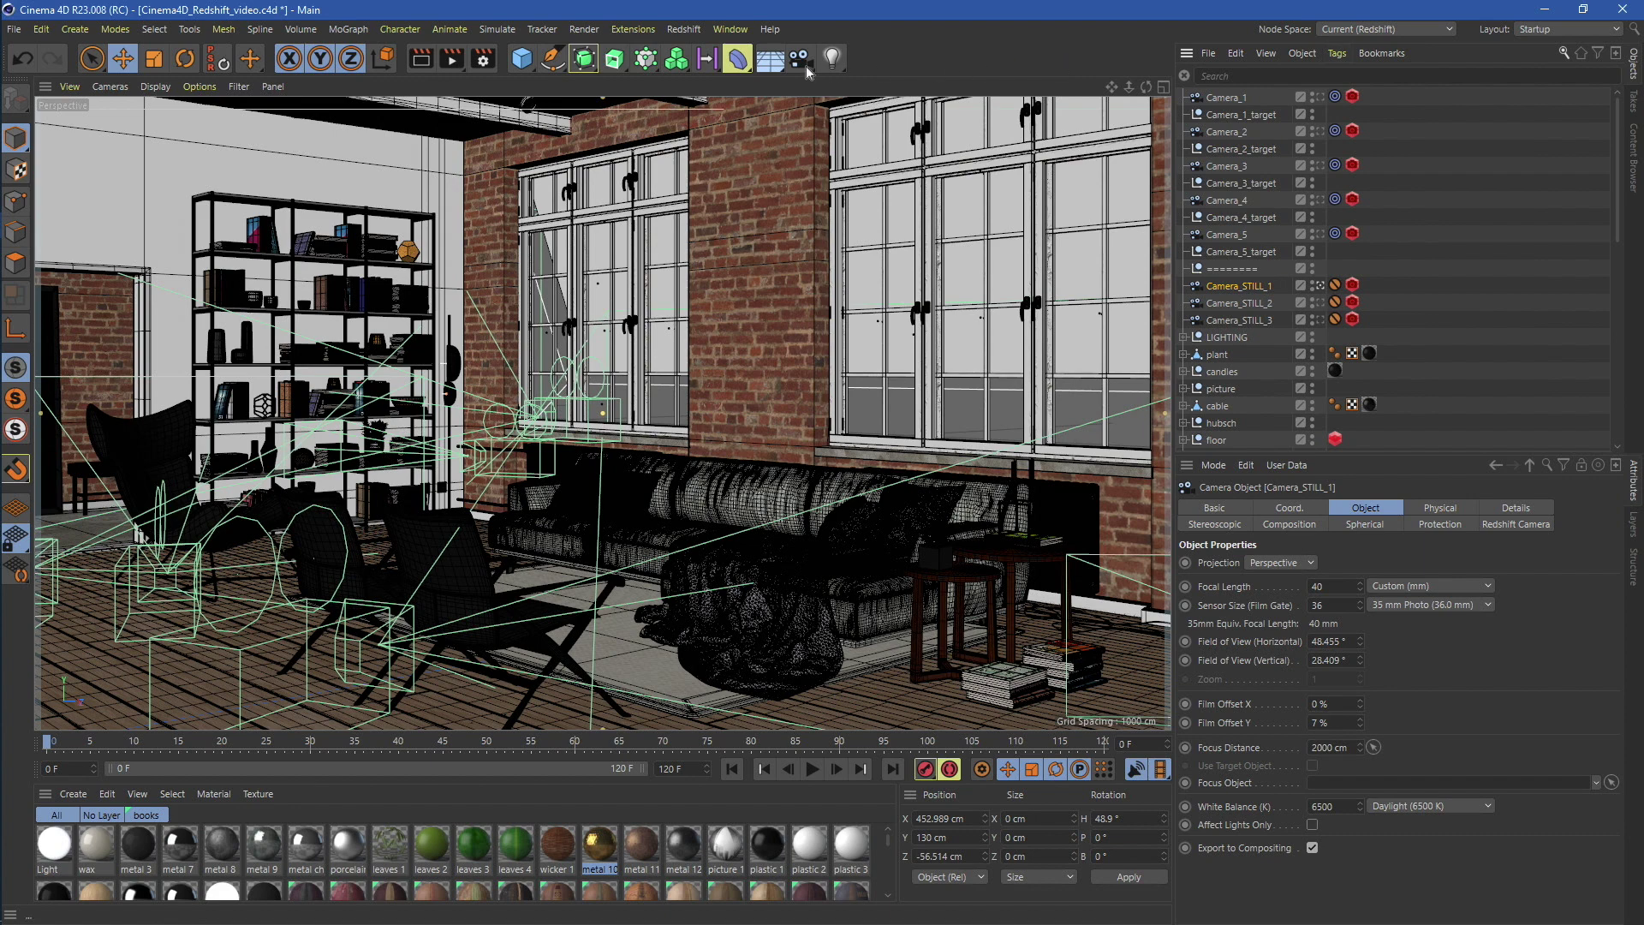
# Add every available AOV in the Redshift AOV Manager and inspect Beauty, Emission and Main.
pyautogui.click(682, 28)
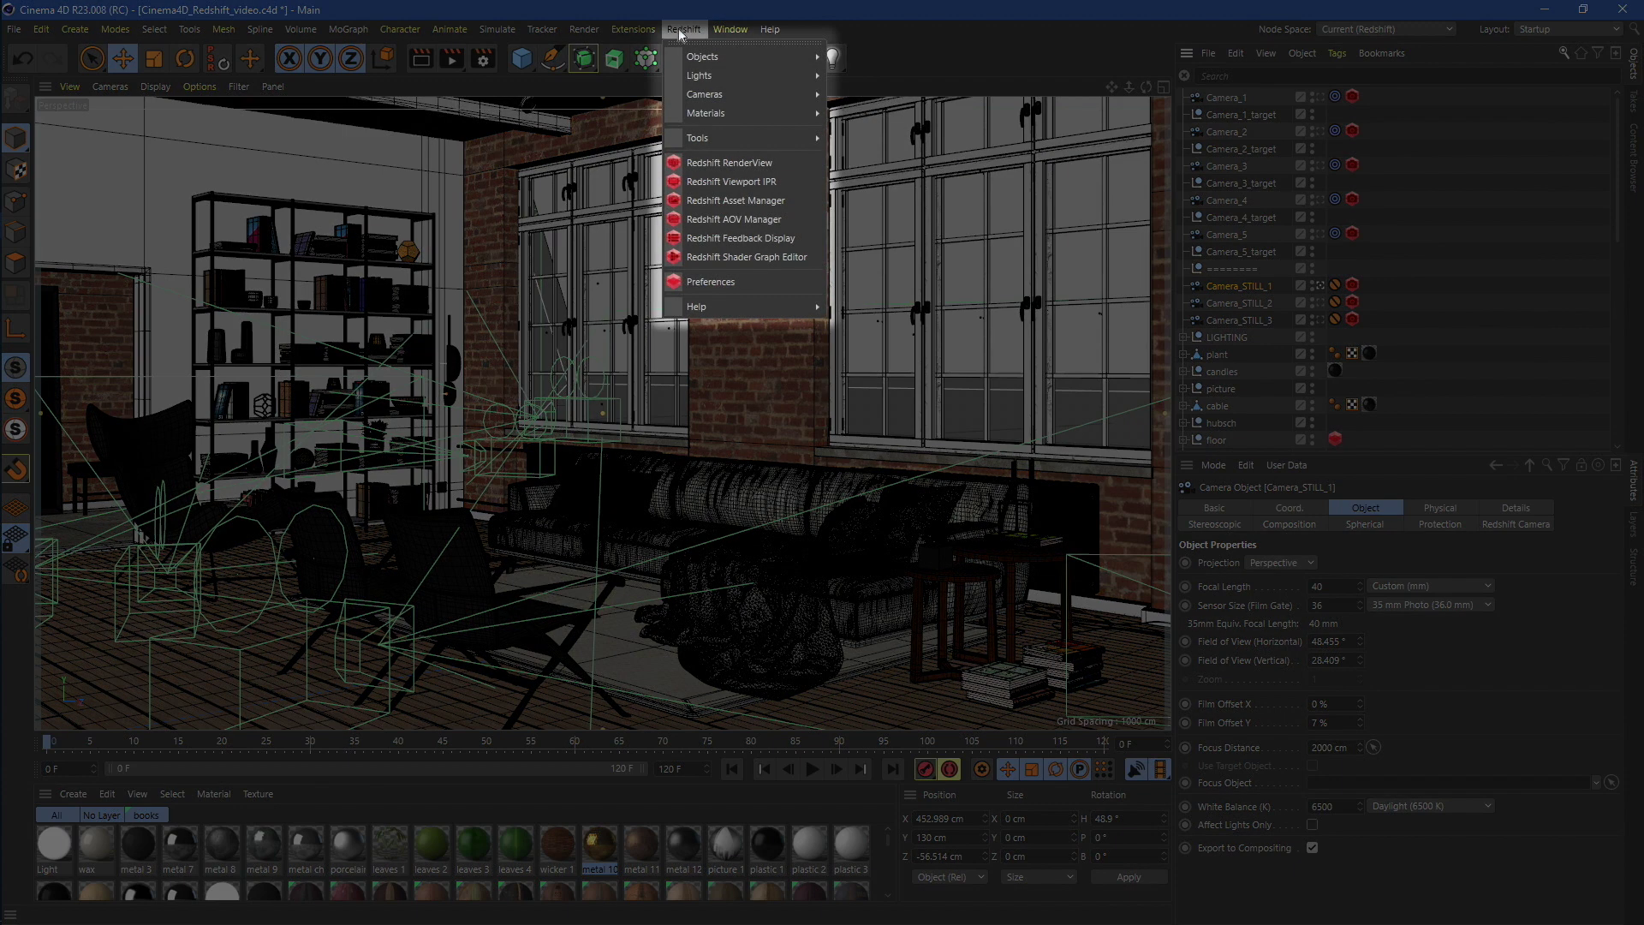
pyautogui.click(734, 219)
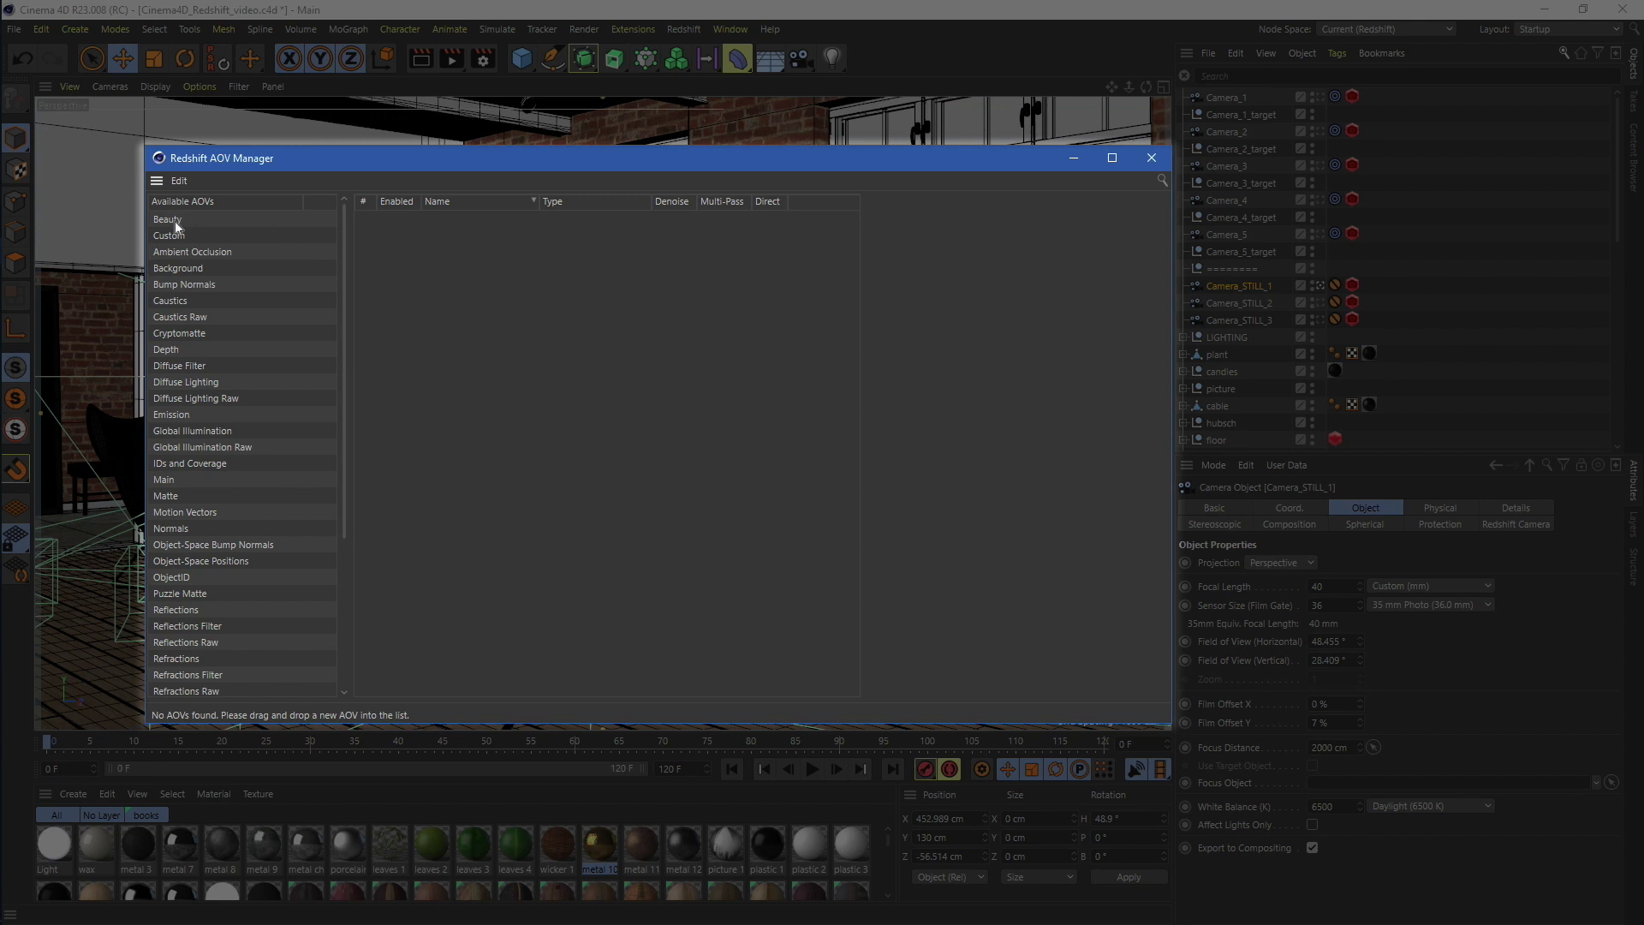
pyautogui.scroll(-5, 189, 250)
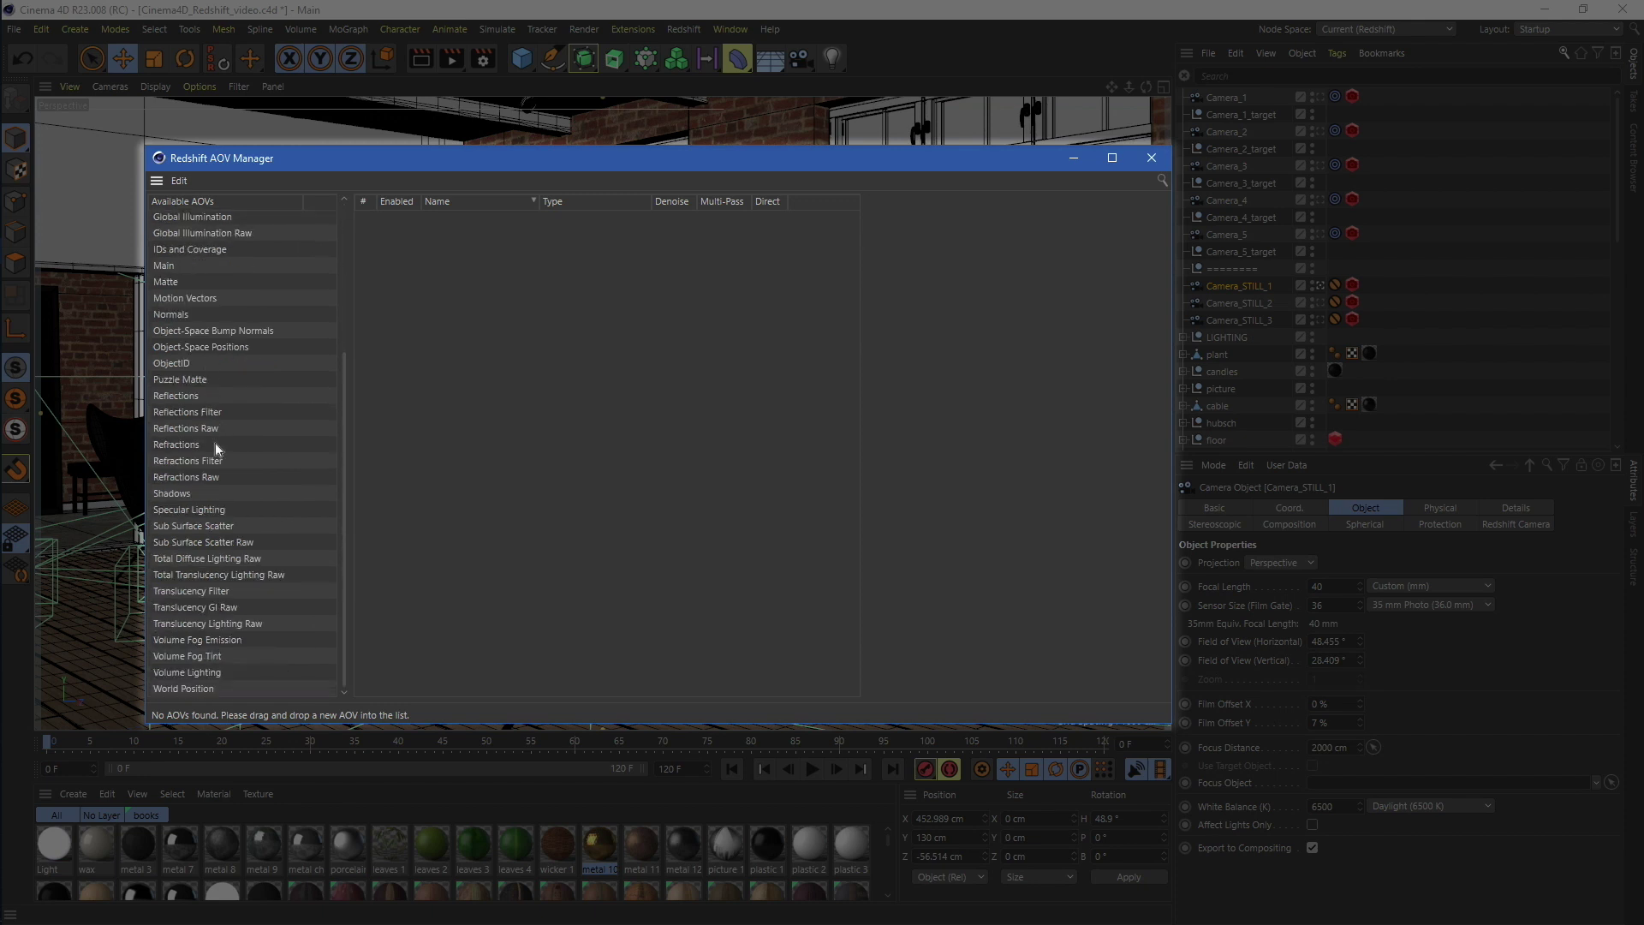
pyautogui.keyDown('shift'); pyautogui.click(203, 693); pyautogui.keyUp('shift')
pyautogui.moveTo(203, 692); pyautogui.dragTo(541, 543)
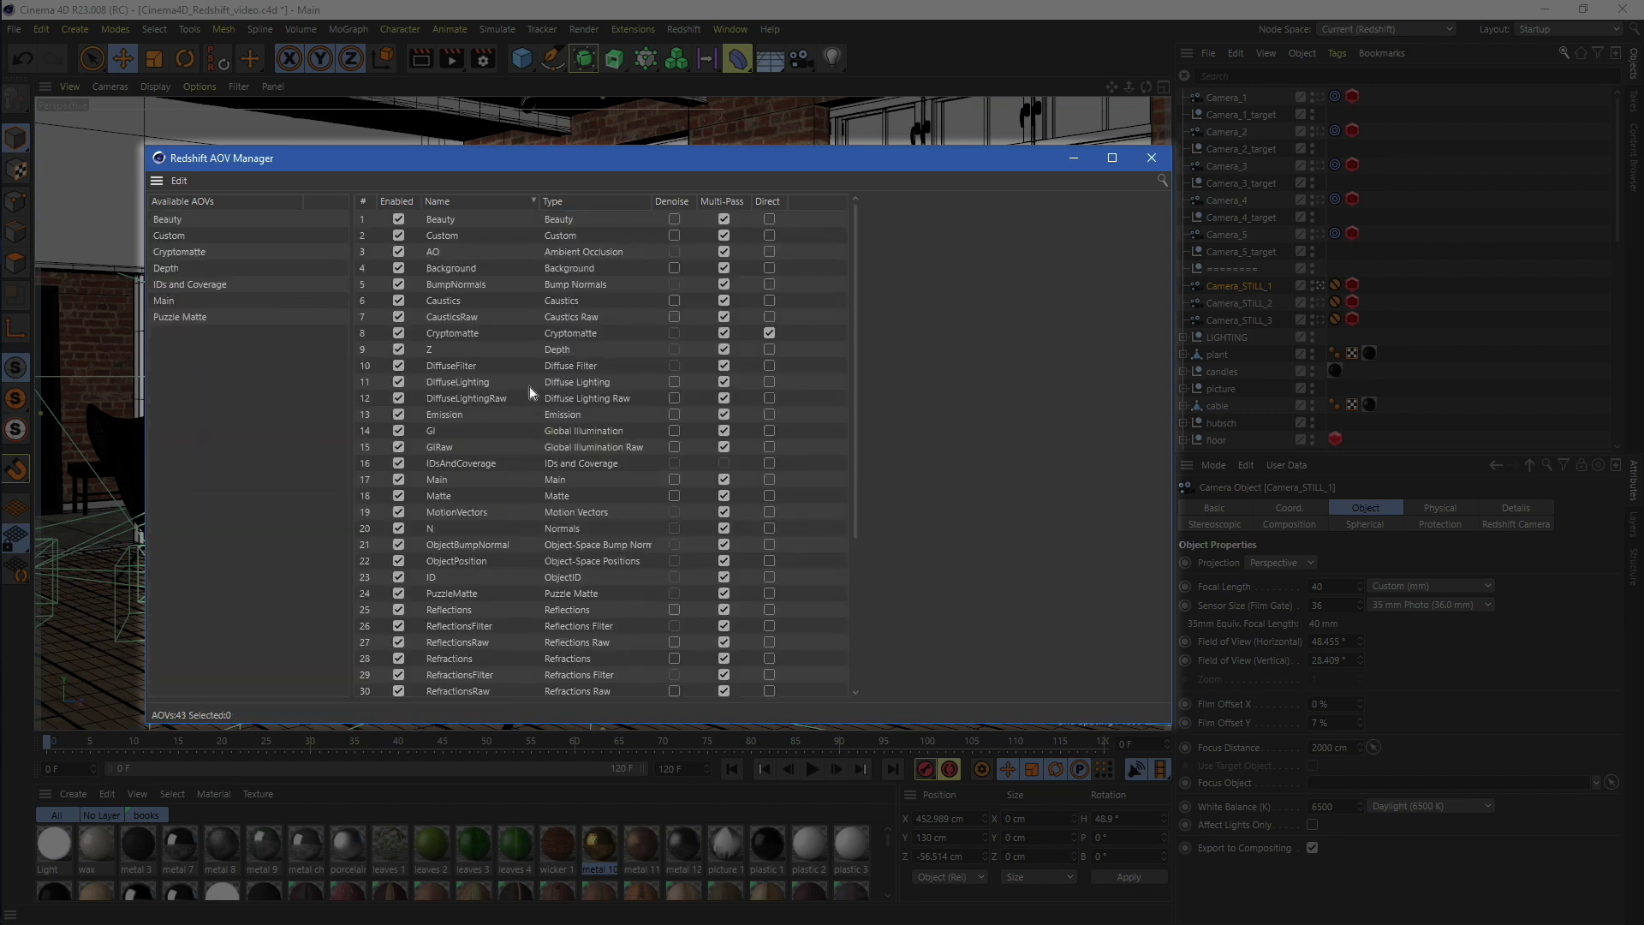
pyautogui.click(441, 220)
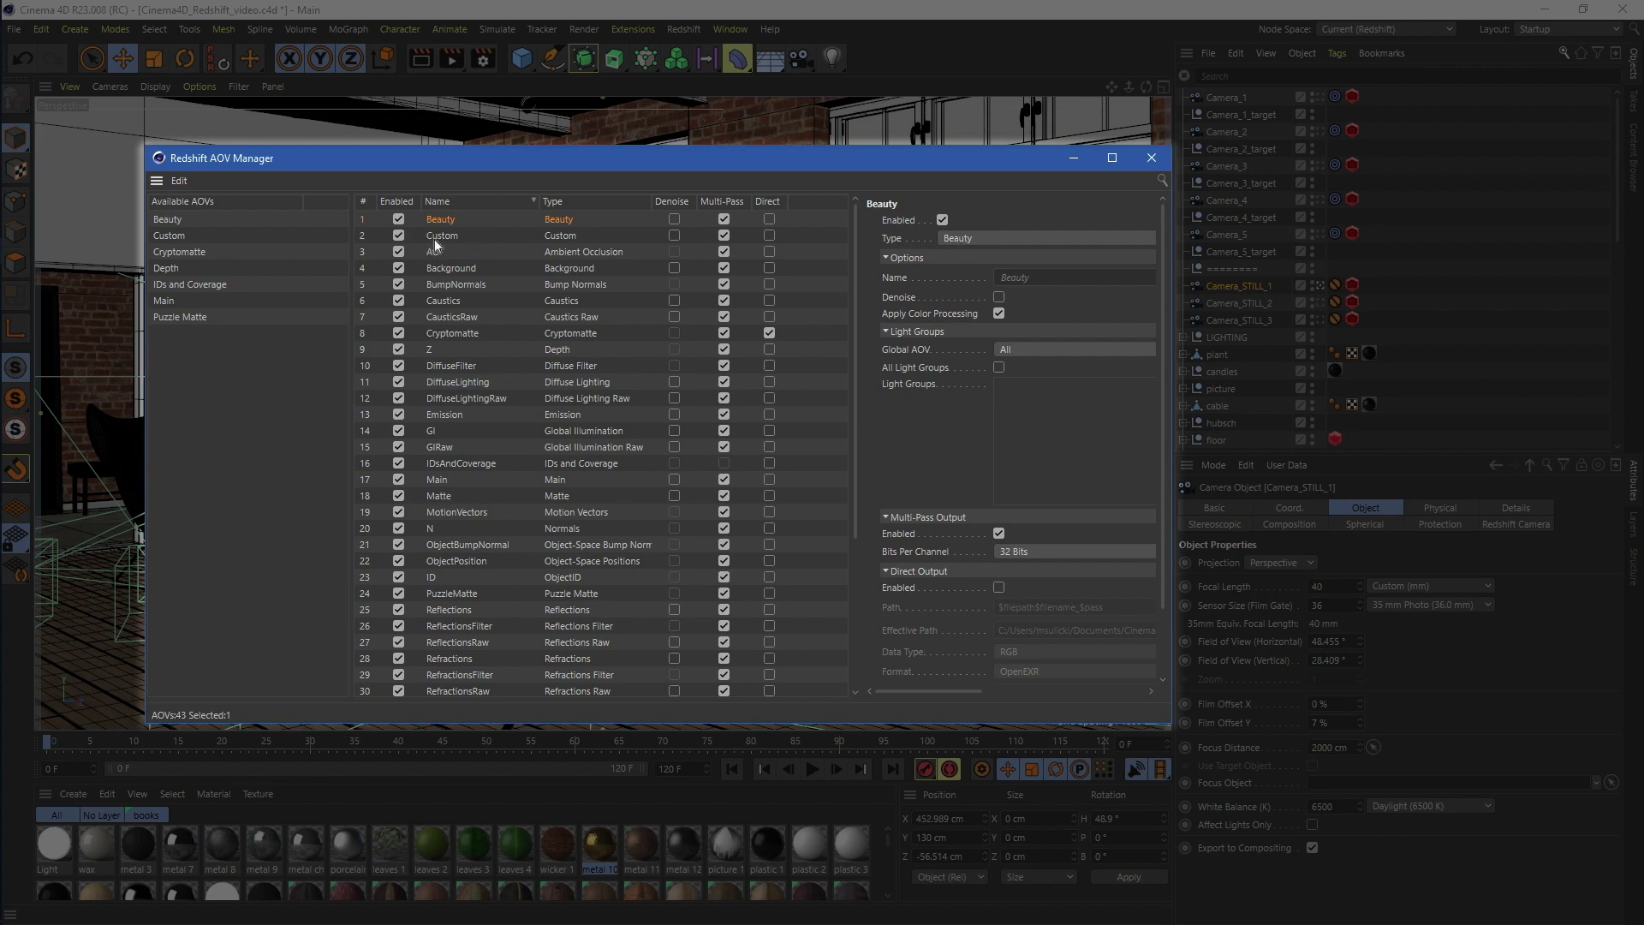
pyautogui.press('Down')
pyautogui.press('Down')
pyautogui.press('Down')
pyautogui.press('Down')
pyautogui.press('Down')
pyautogui.press('Down')
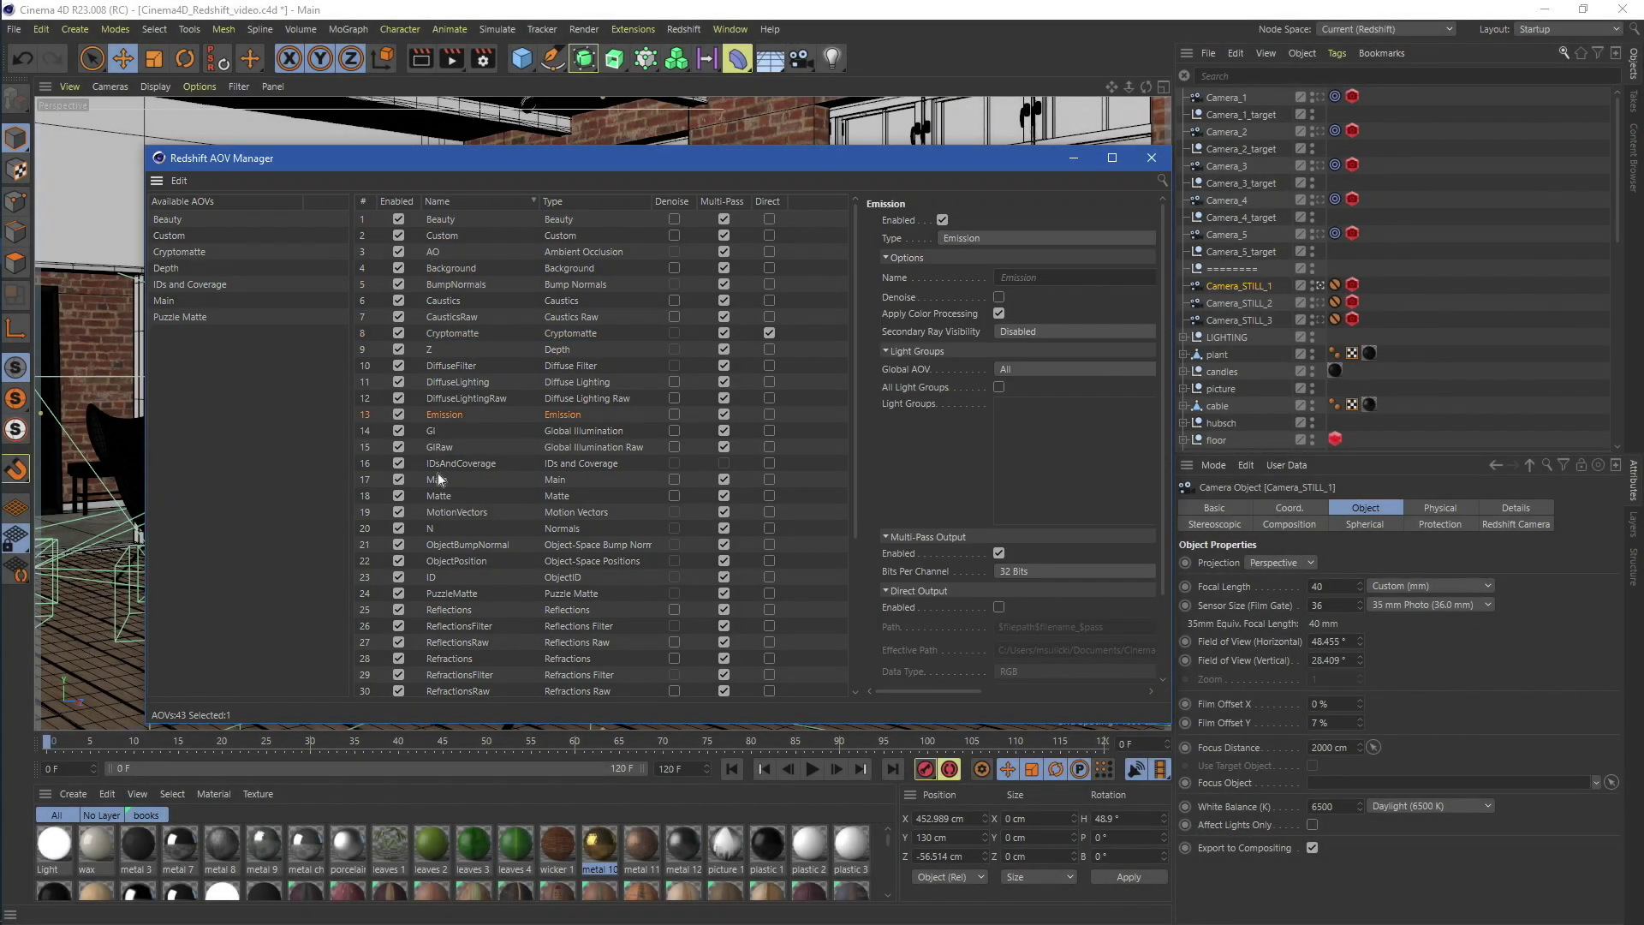
pyautogui.click(438, 478)
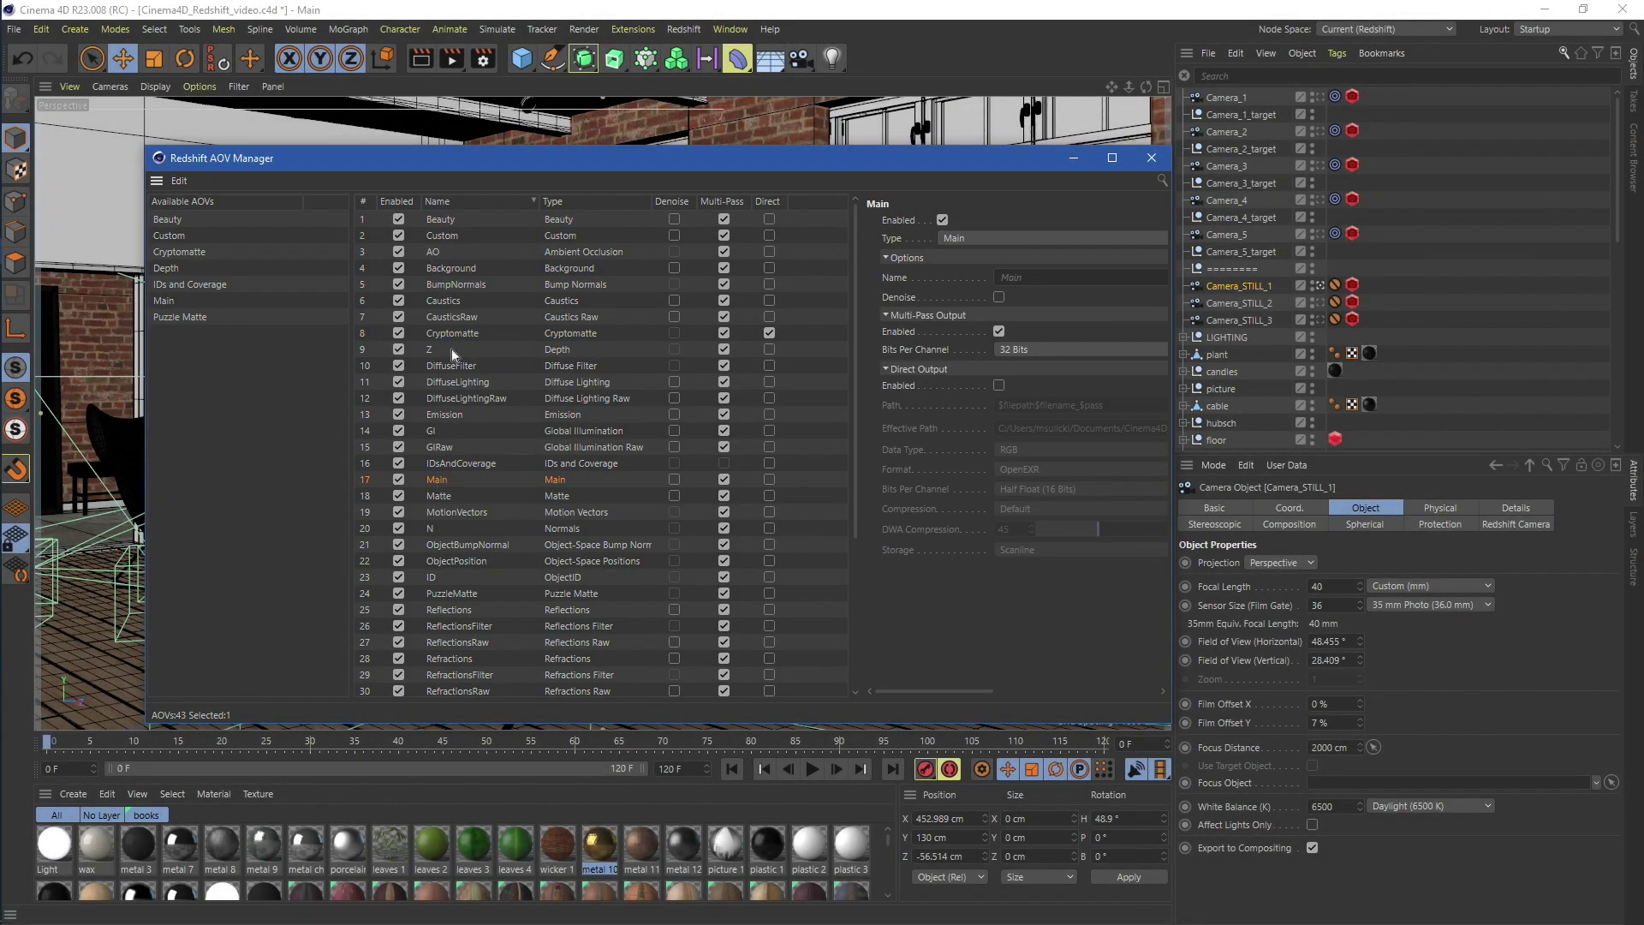
# Close the AOV Manager and set the render output width to 3840.
pyautogui.click(1151, 156)
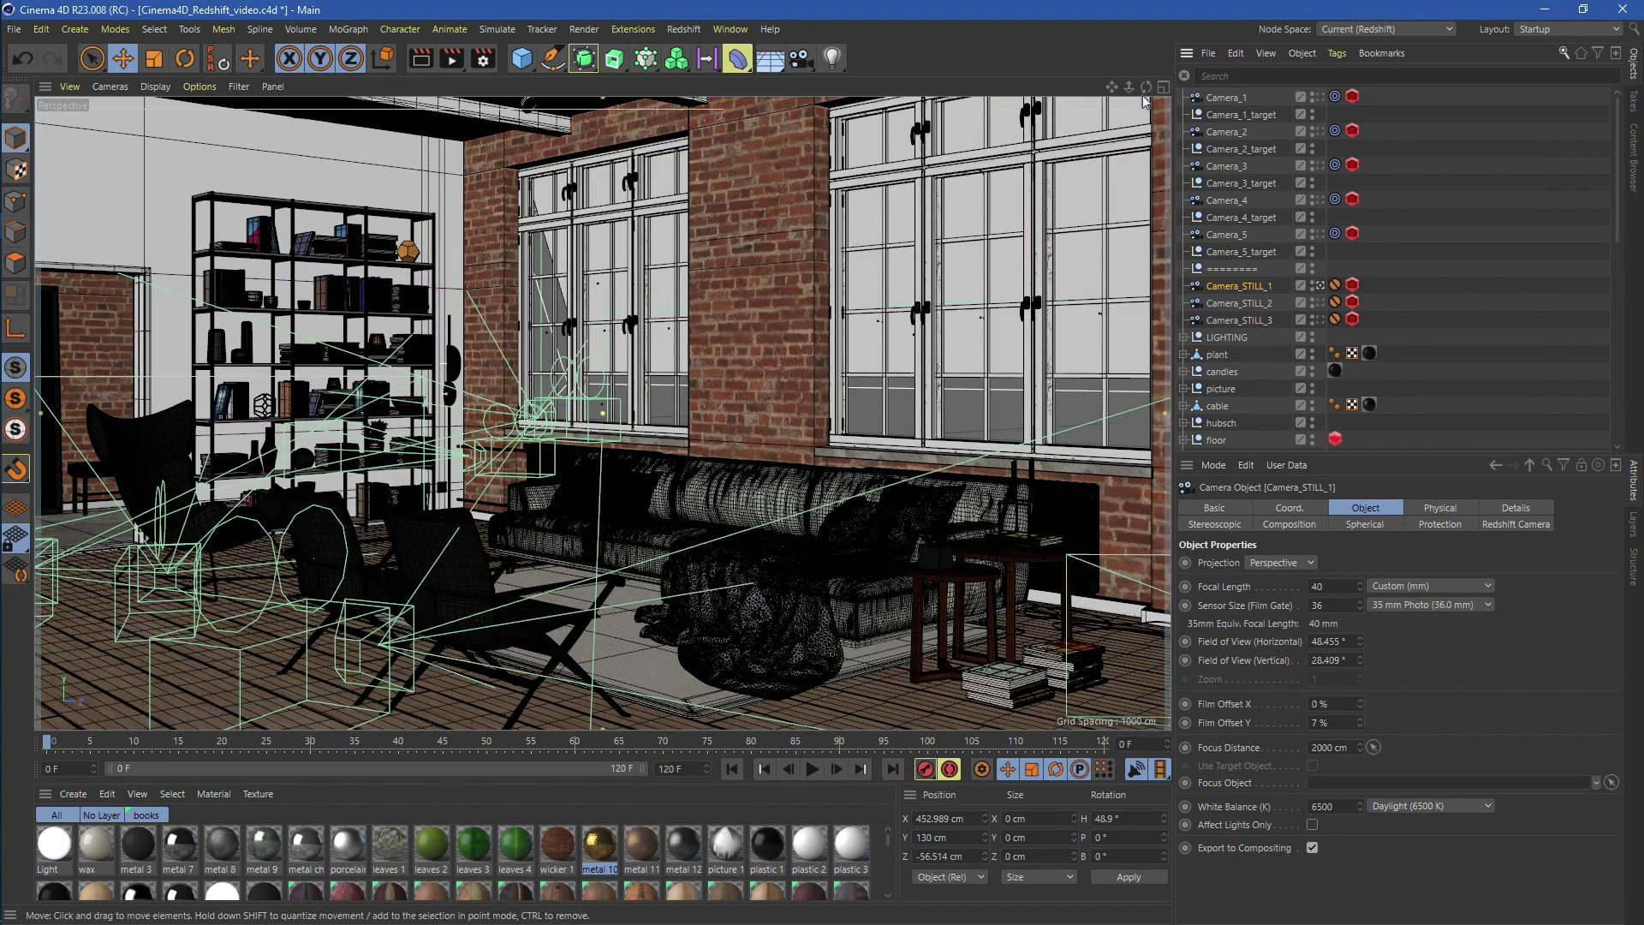
pyautogui.click(483, 58)
pyautogui.click(385, 226)
pyautogui.write('3840')
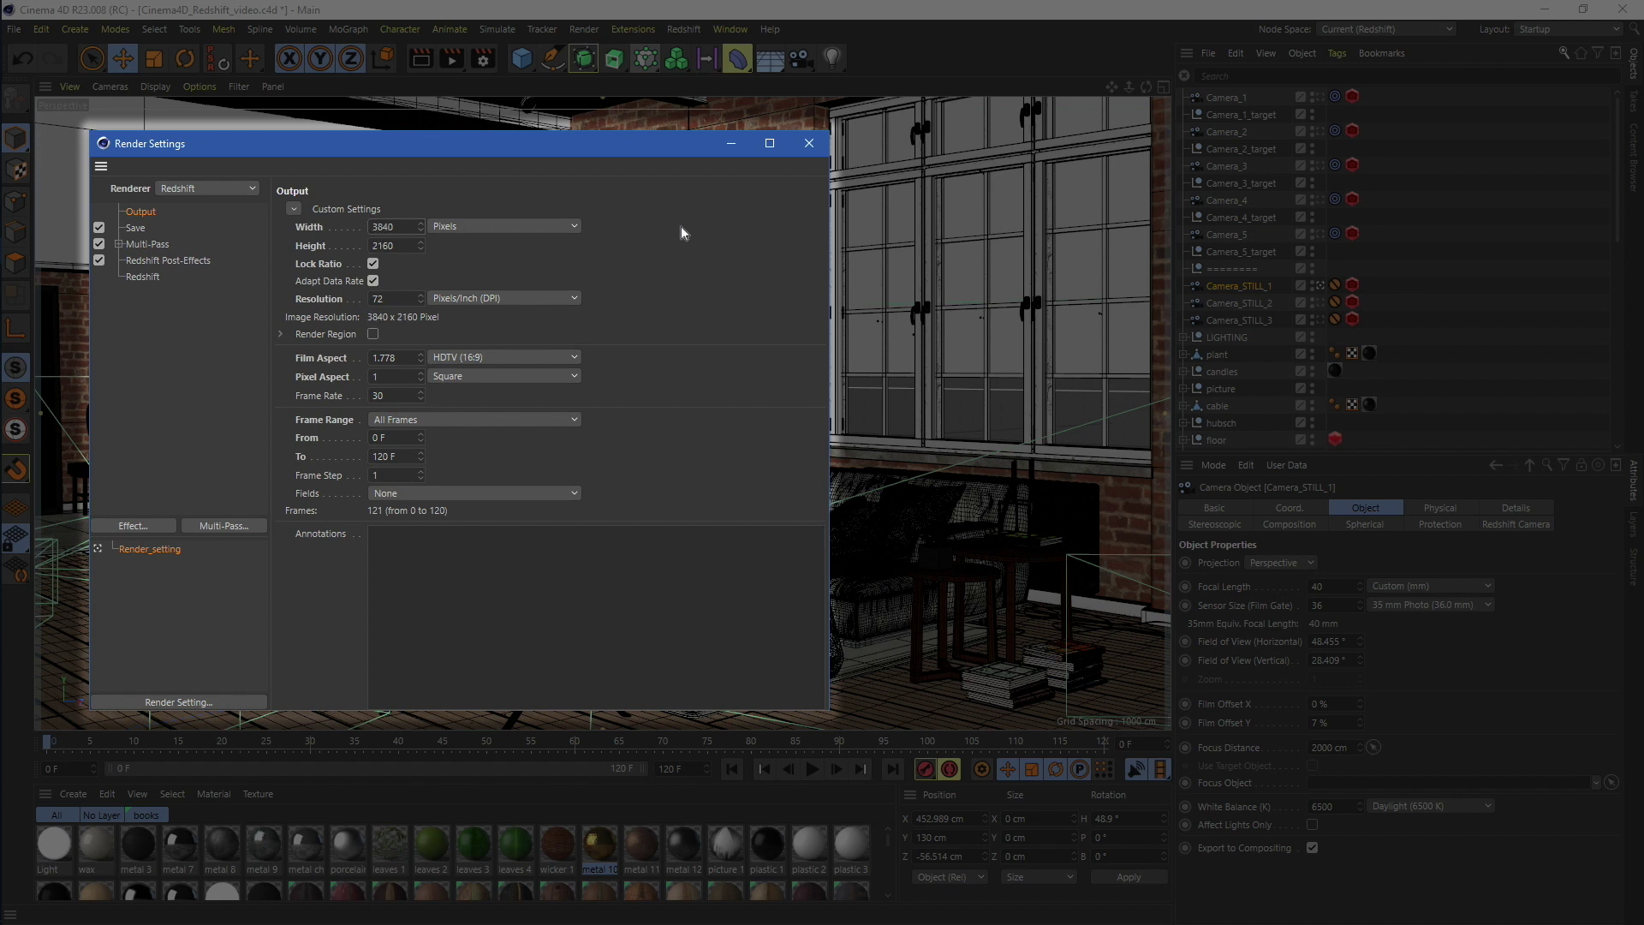
# Review Redshift sampling, optimization, GI, photon, SSS, system and memory settings, then close.
pyautogui.click(143, 277)
pyautogui.click(304, 211)
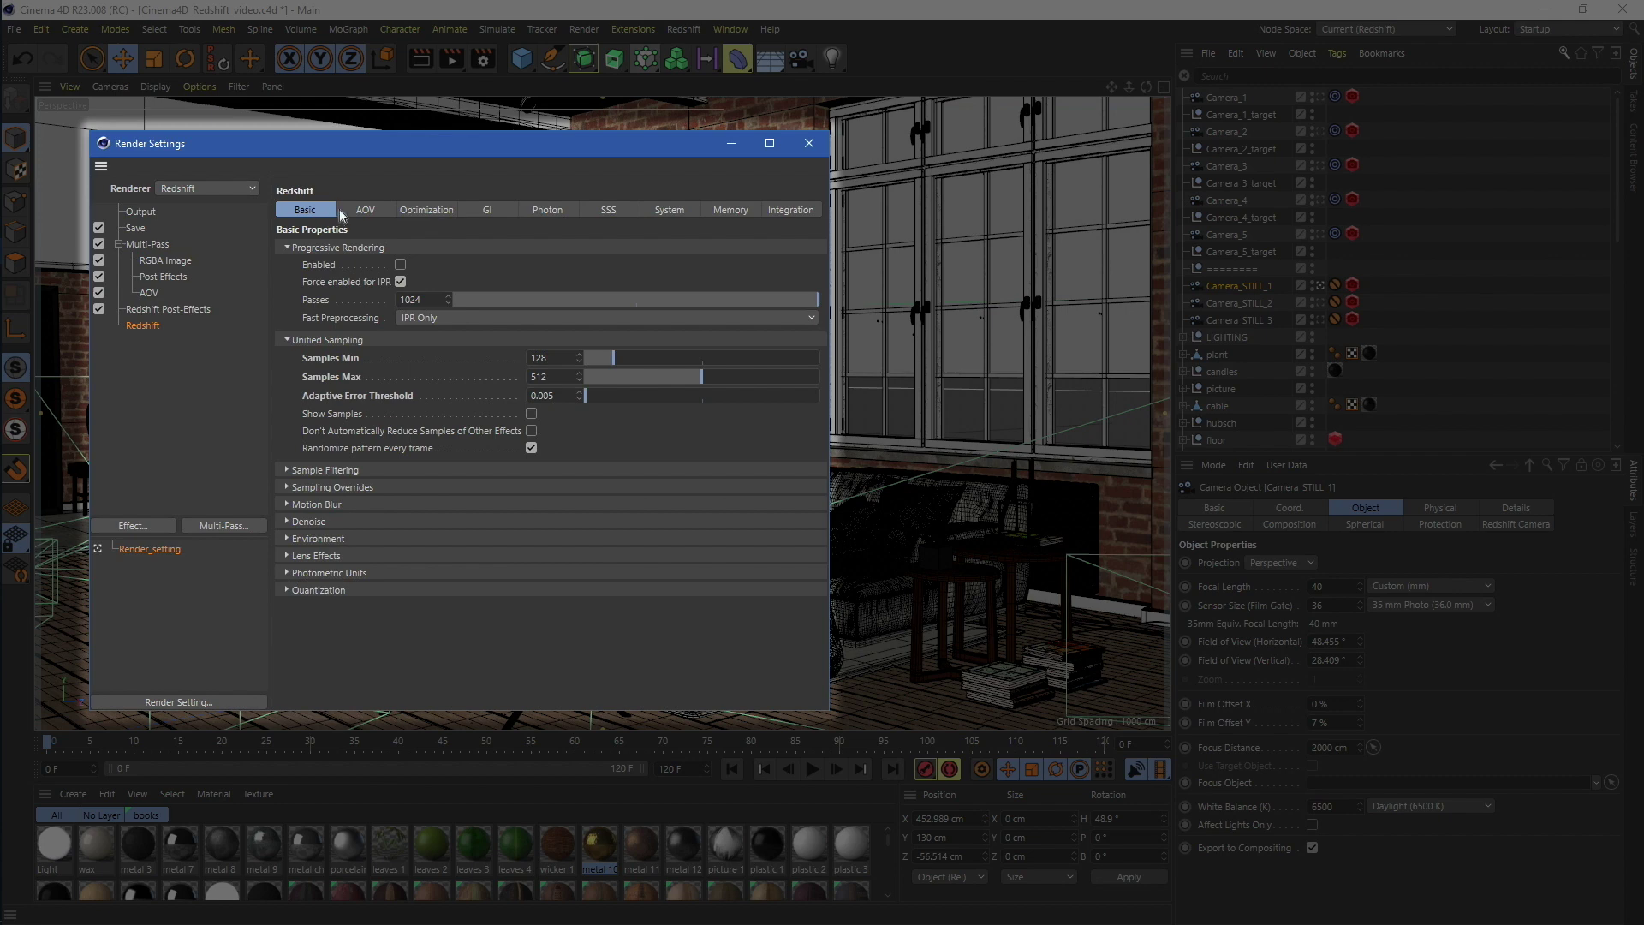
pyautogui.click(367, 210)
pyautogui.click(441, 212)
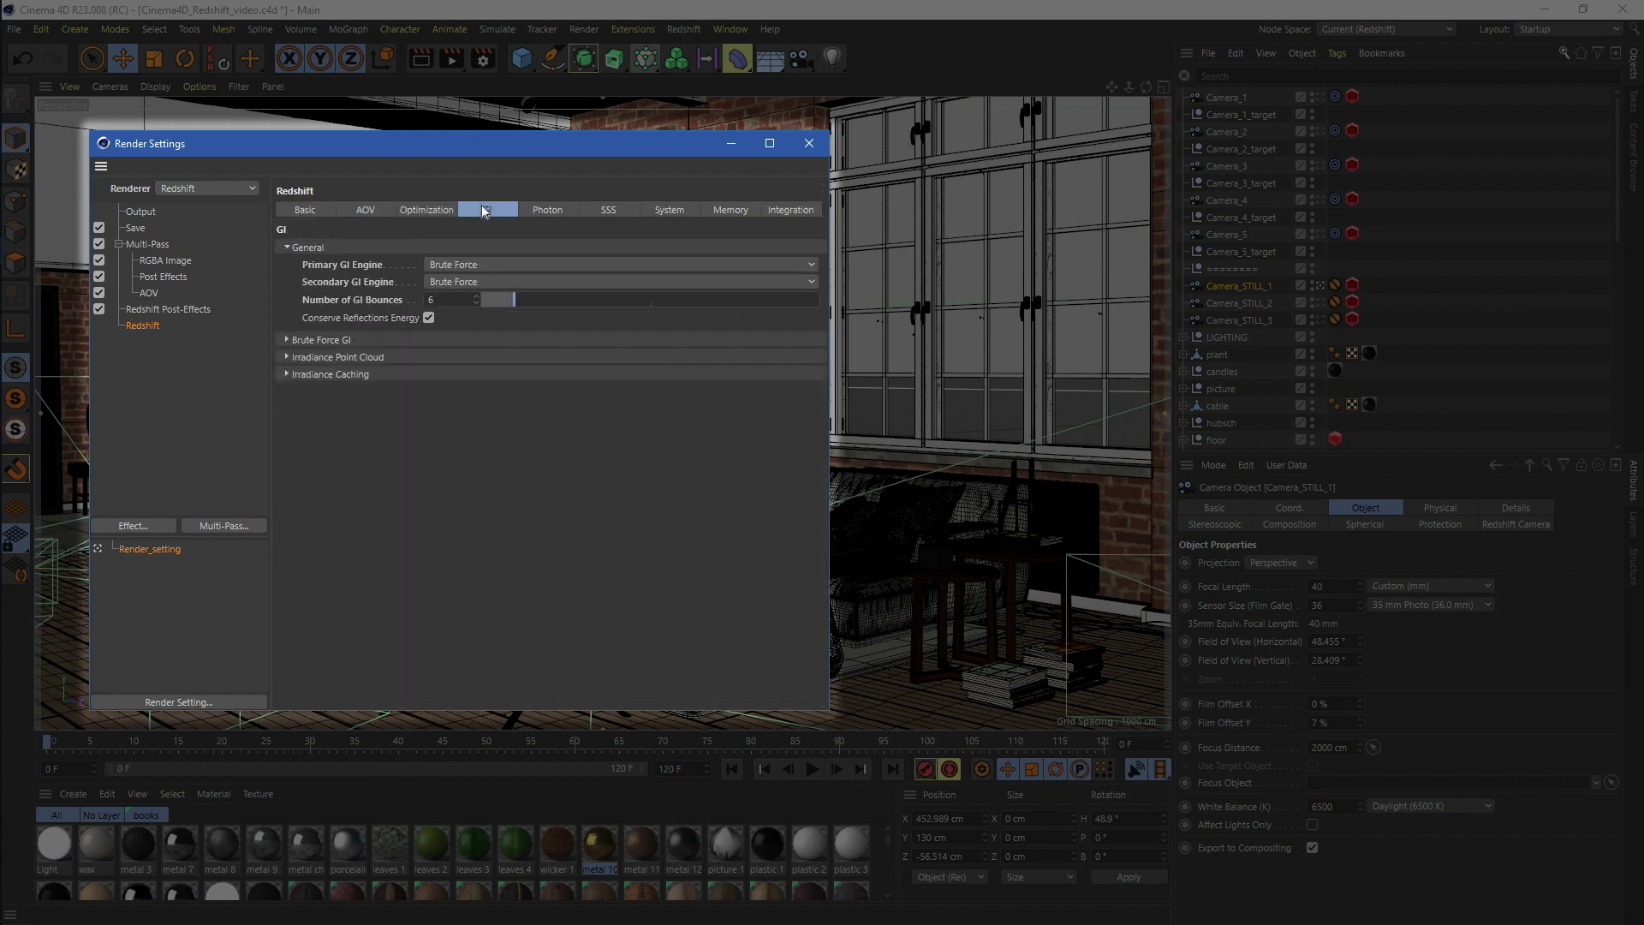
pyautogui.click(552, 210)
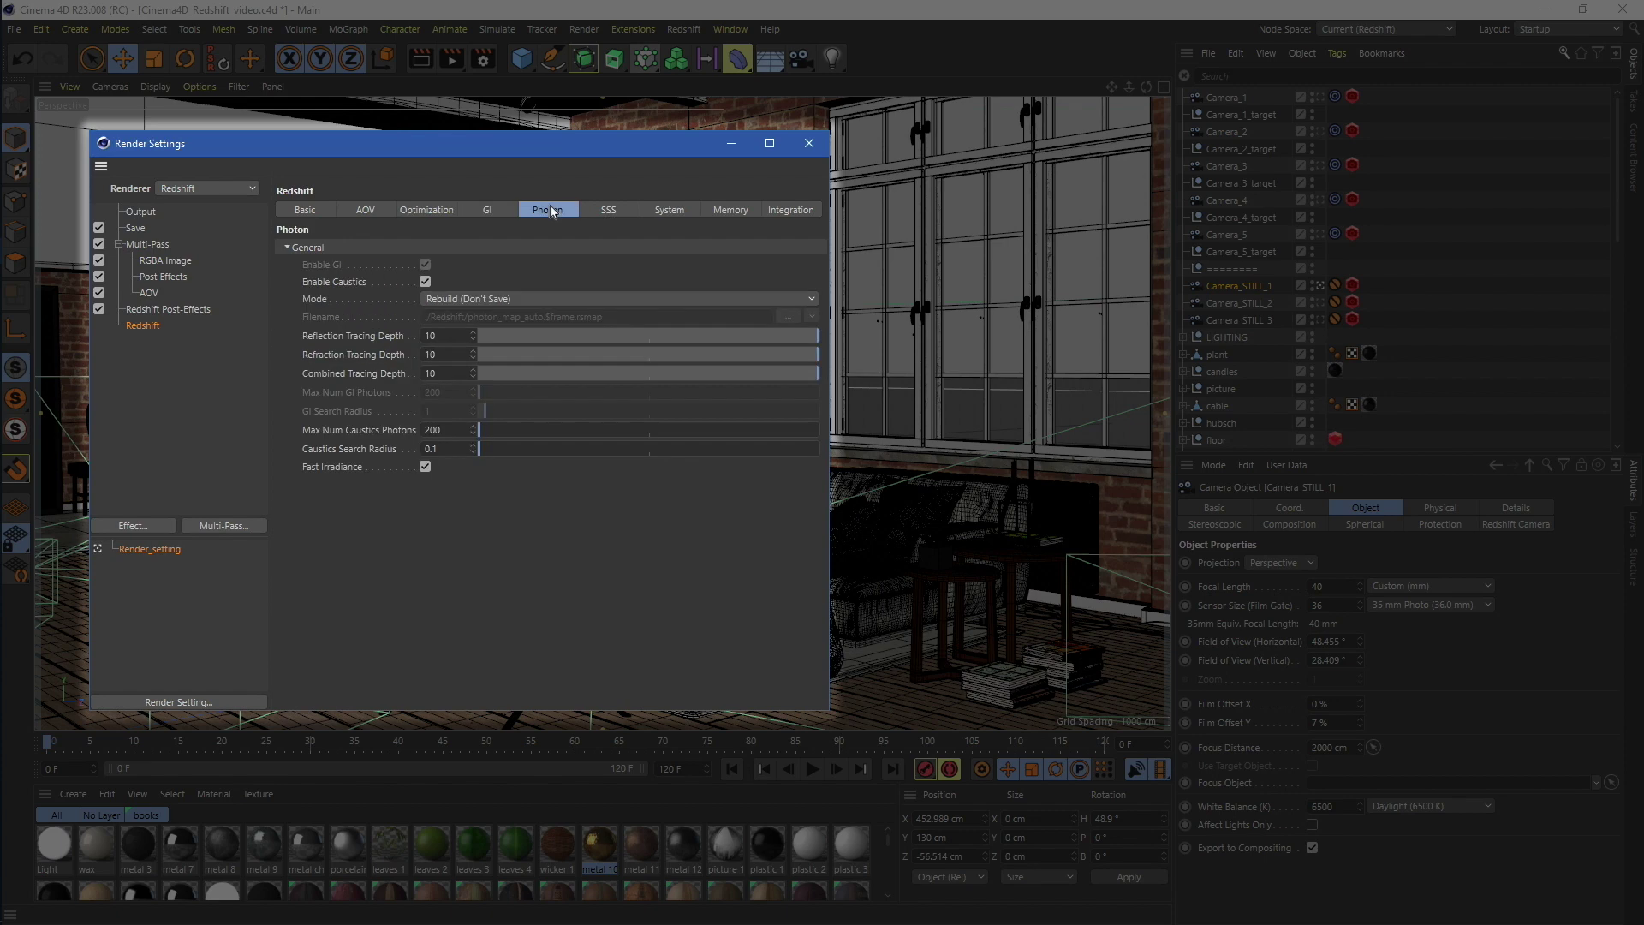
pyautogui.click(606, 211)
pyautogui.click(666, 211)
pyautogui.click(744, 210)
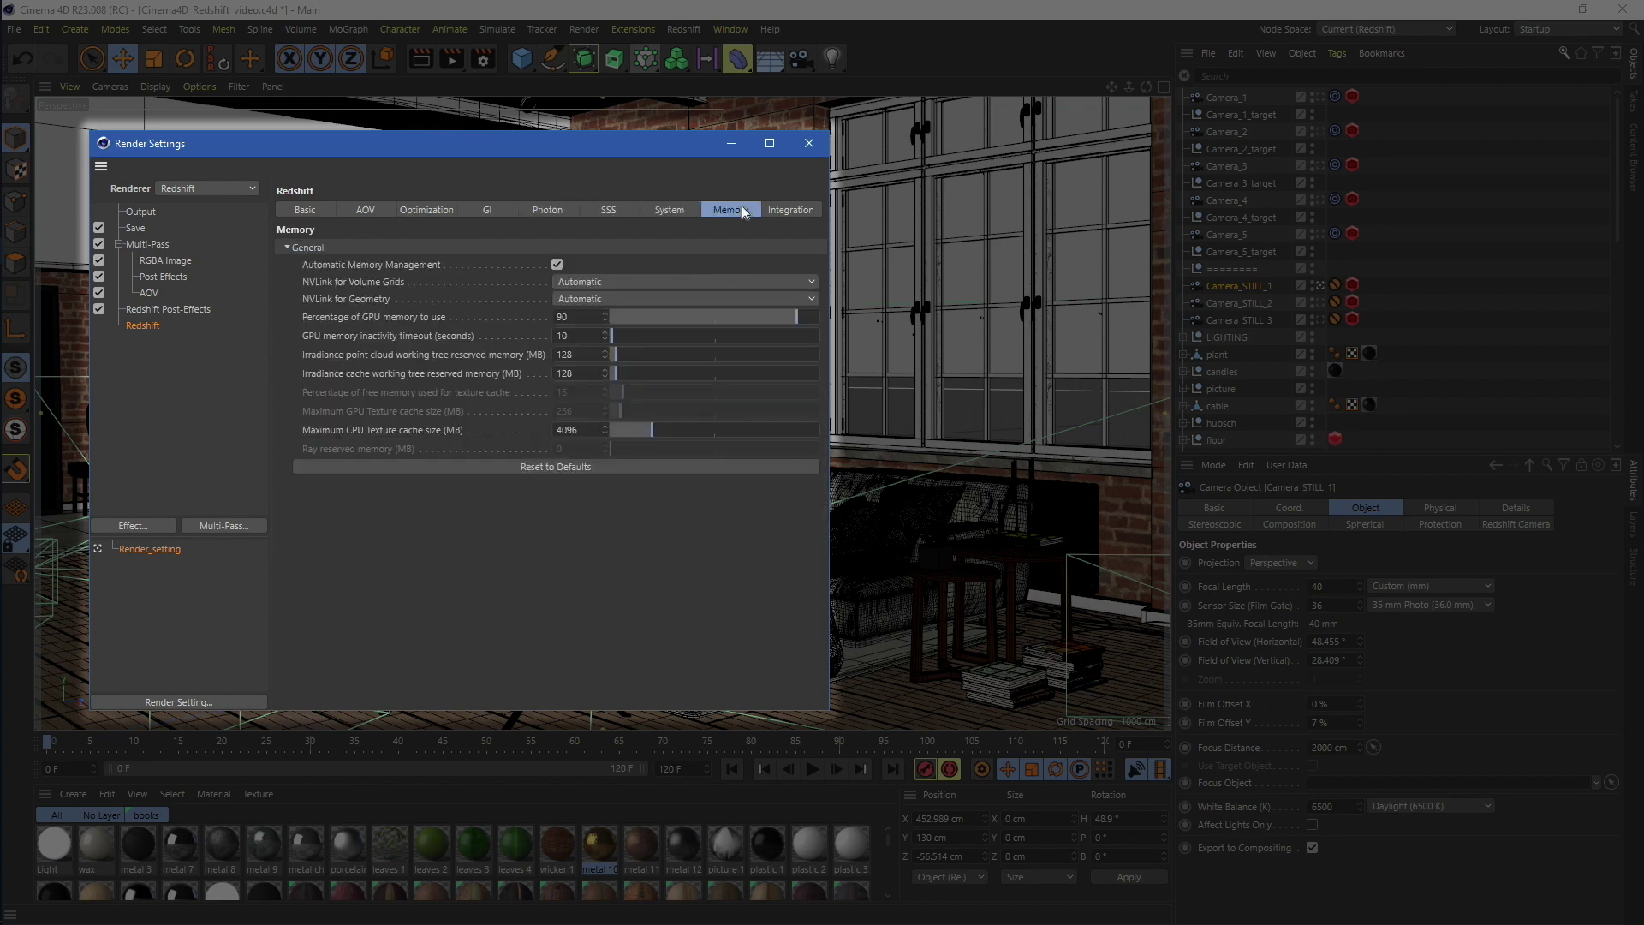
pyautogui.click(790, 211)
# Save the scene and bring up renderBeamer from the Extensions menu.
pyautogui.click(809, 143)
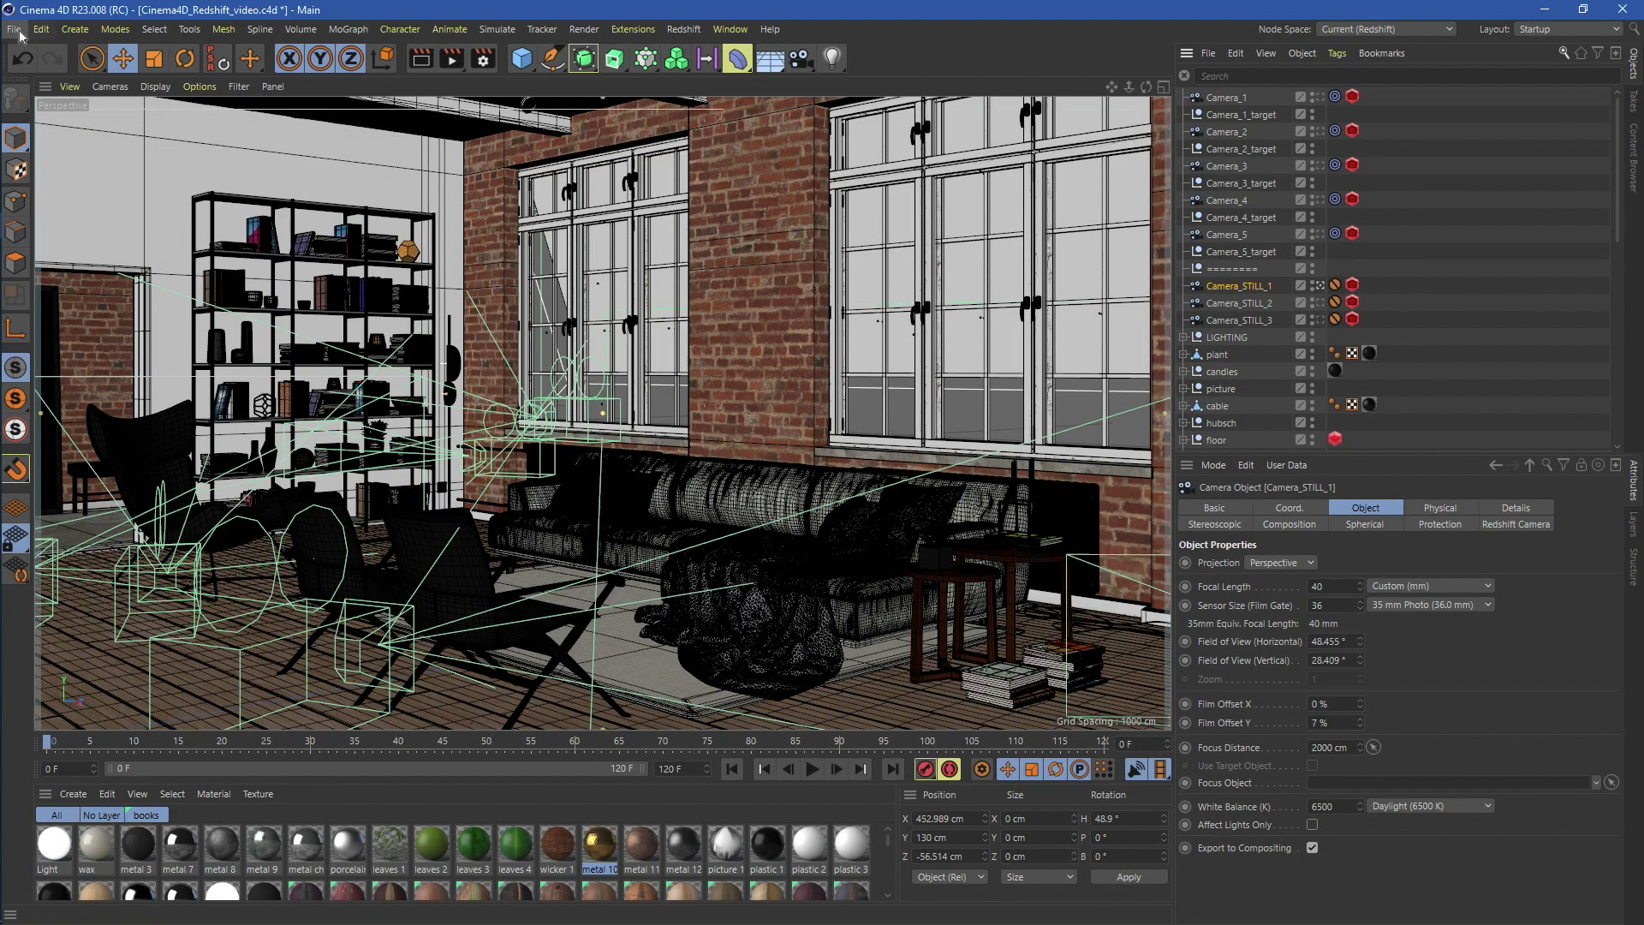
pyautogui.click(13, 29)
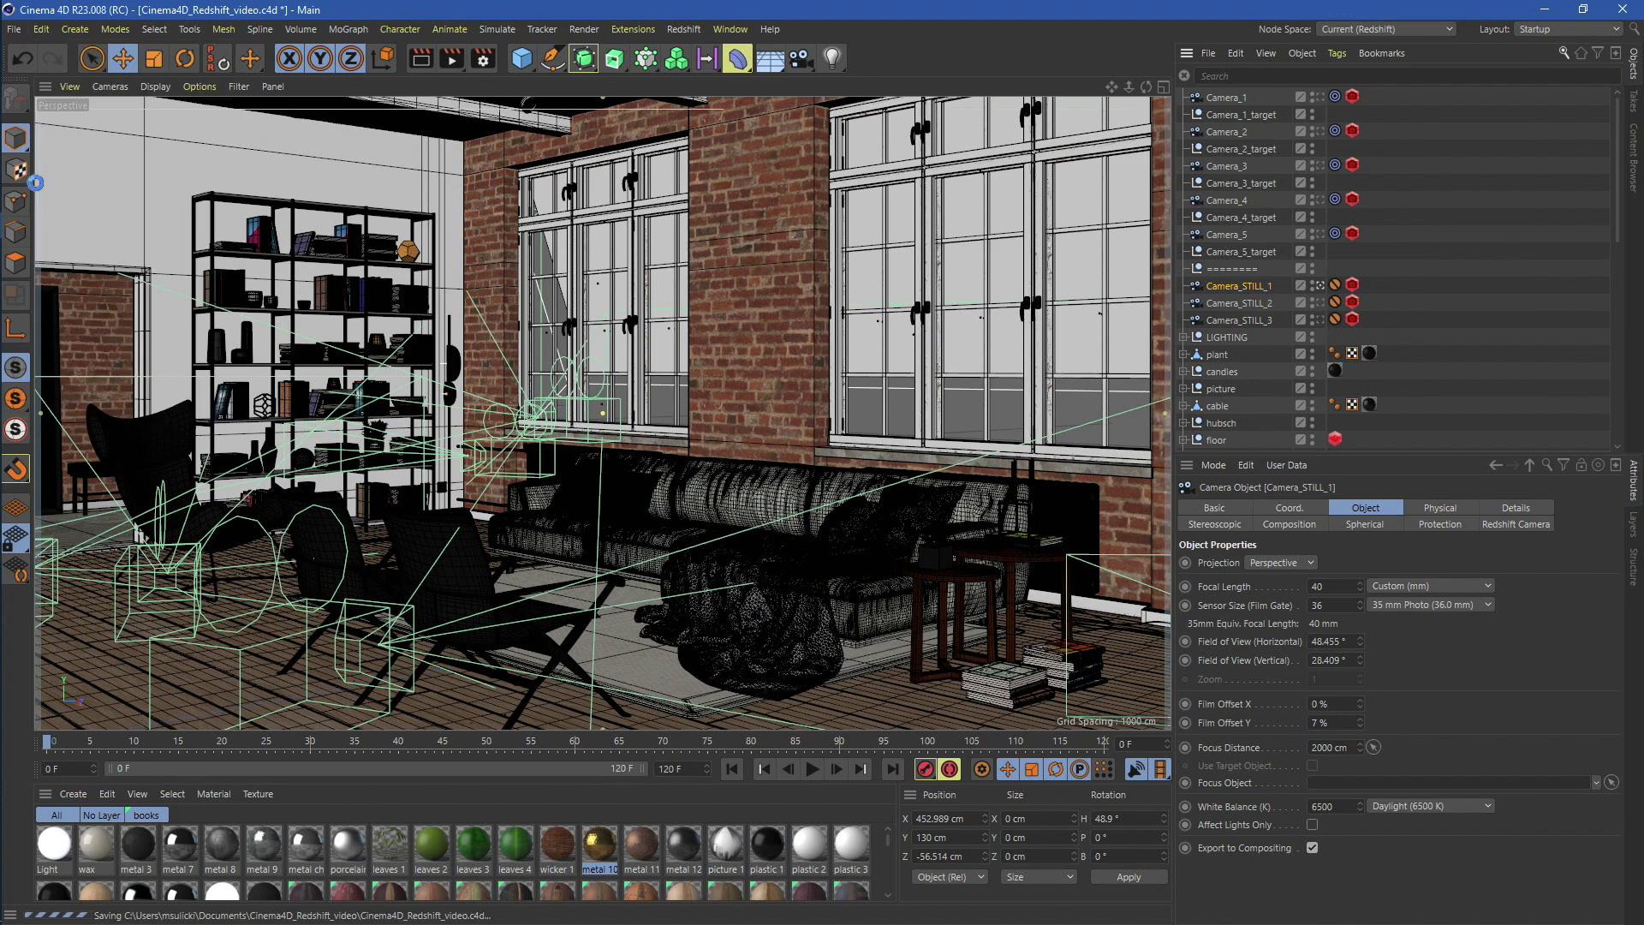
pyautogui.click(635, 30)
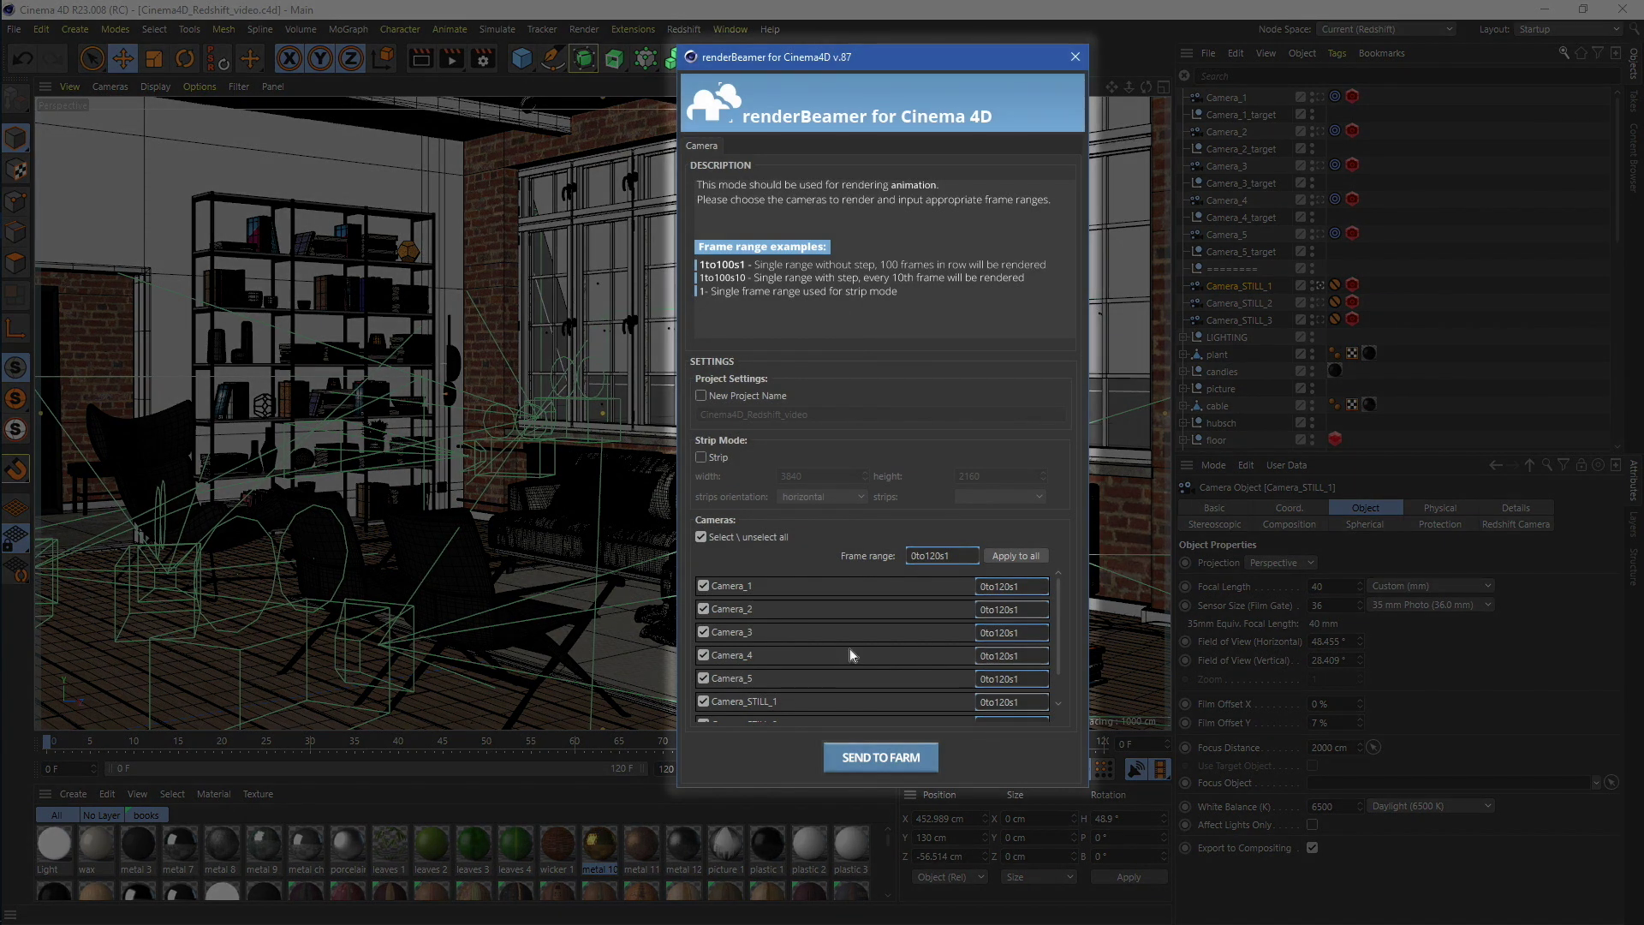
pyautogui.scroll(-1, 849, 648)
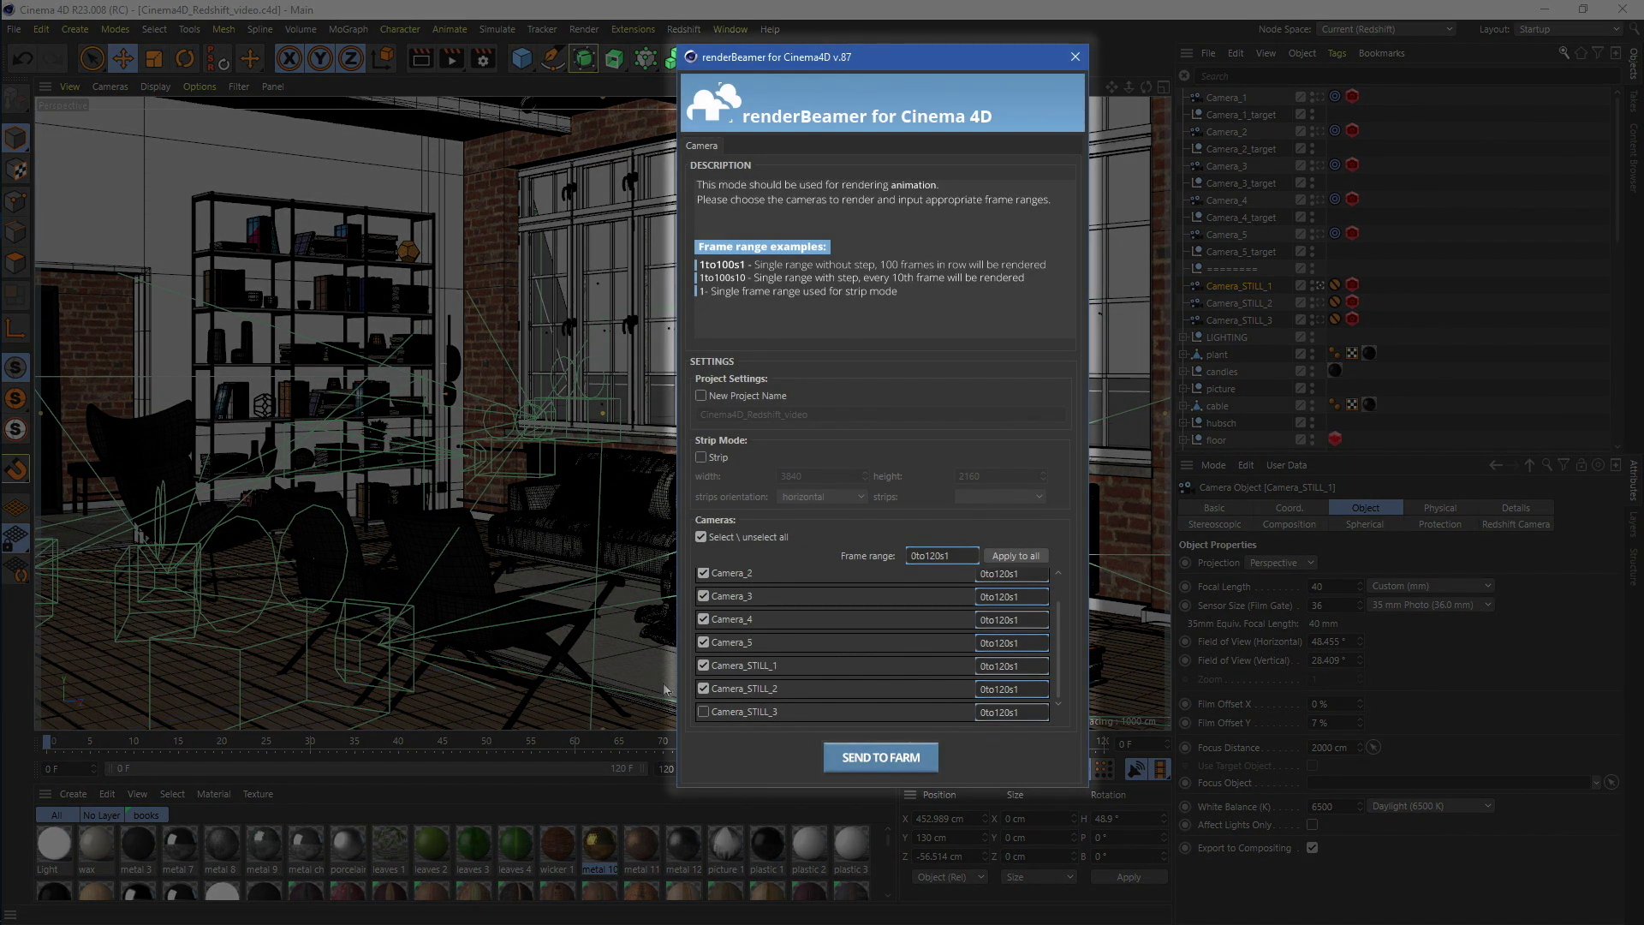
# Exclude Camera_2 and Camera_1 from the farm render and apply frame range 1 to all cameras.
pyautogui.click(703, 573)
pyautogui.scroll(1, 788, 700)
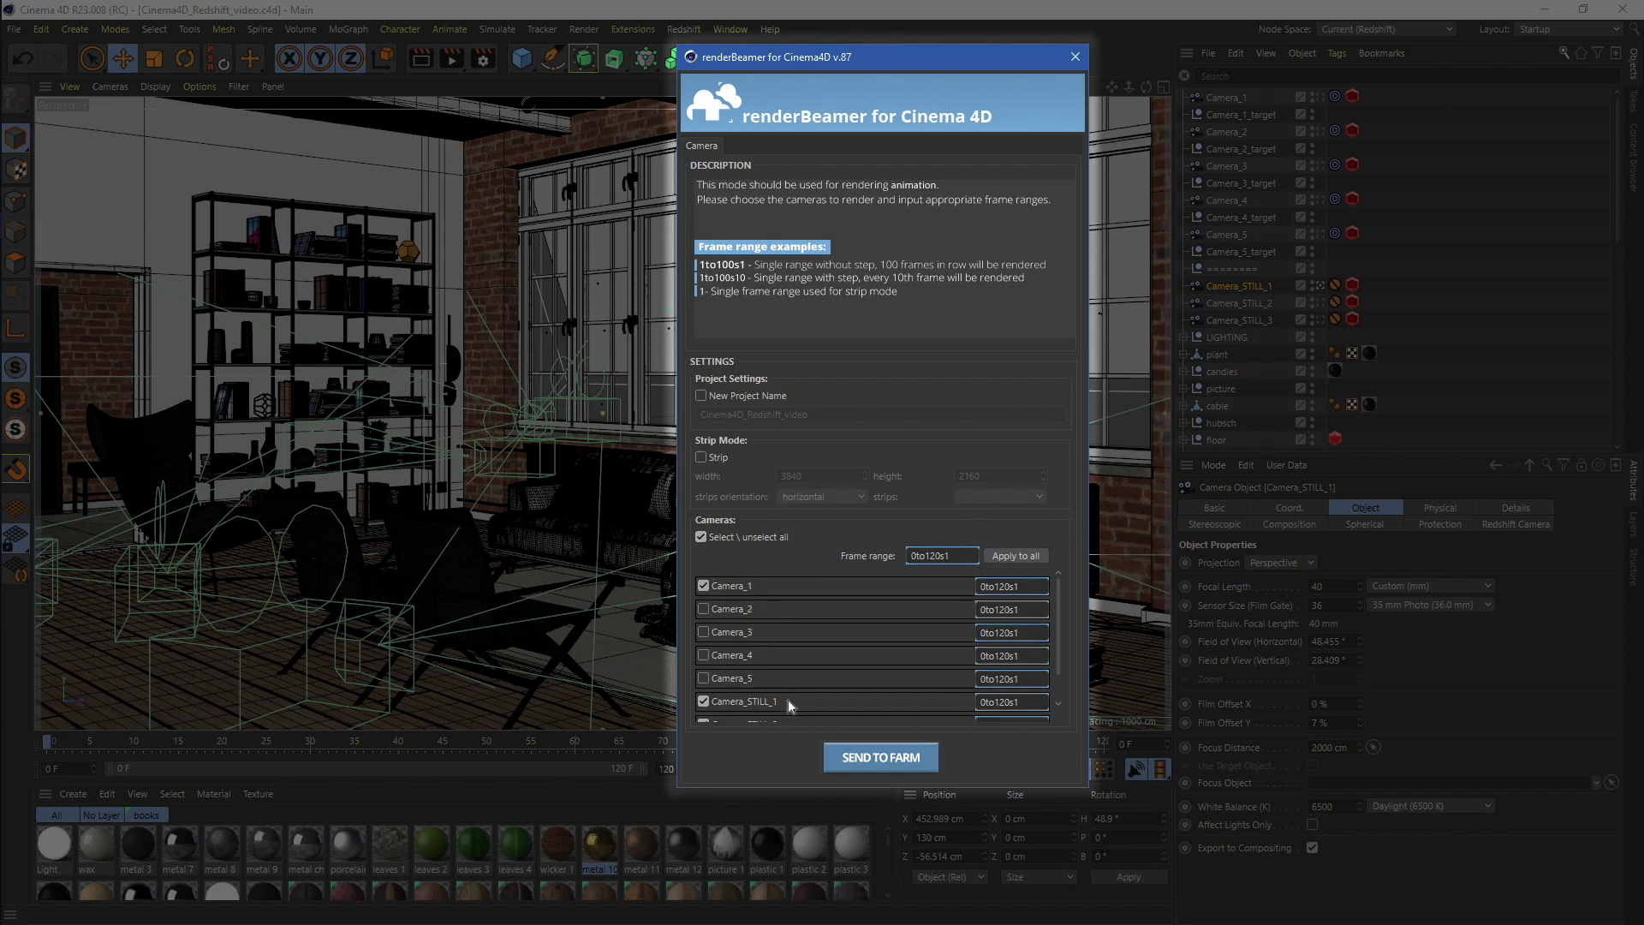
pyautogui.click(702, 586)
pyautogui.doubleClick(946, 556)
pyautogui.write('1')
pyautogui.click(1014, 557)
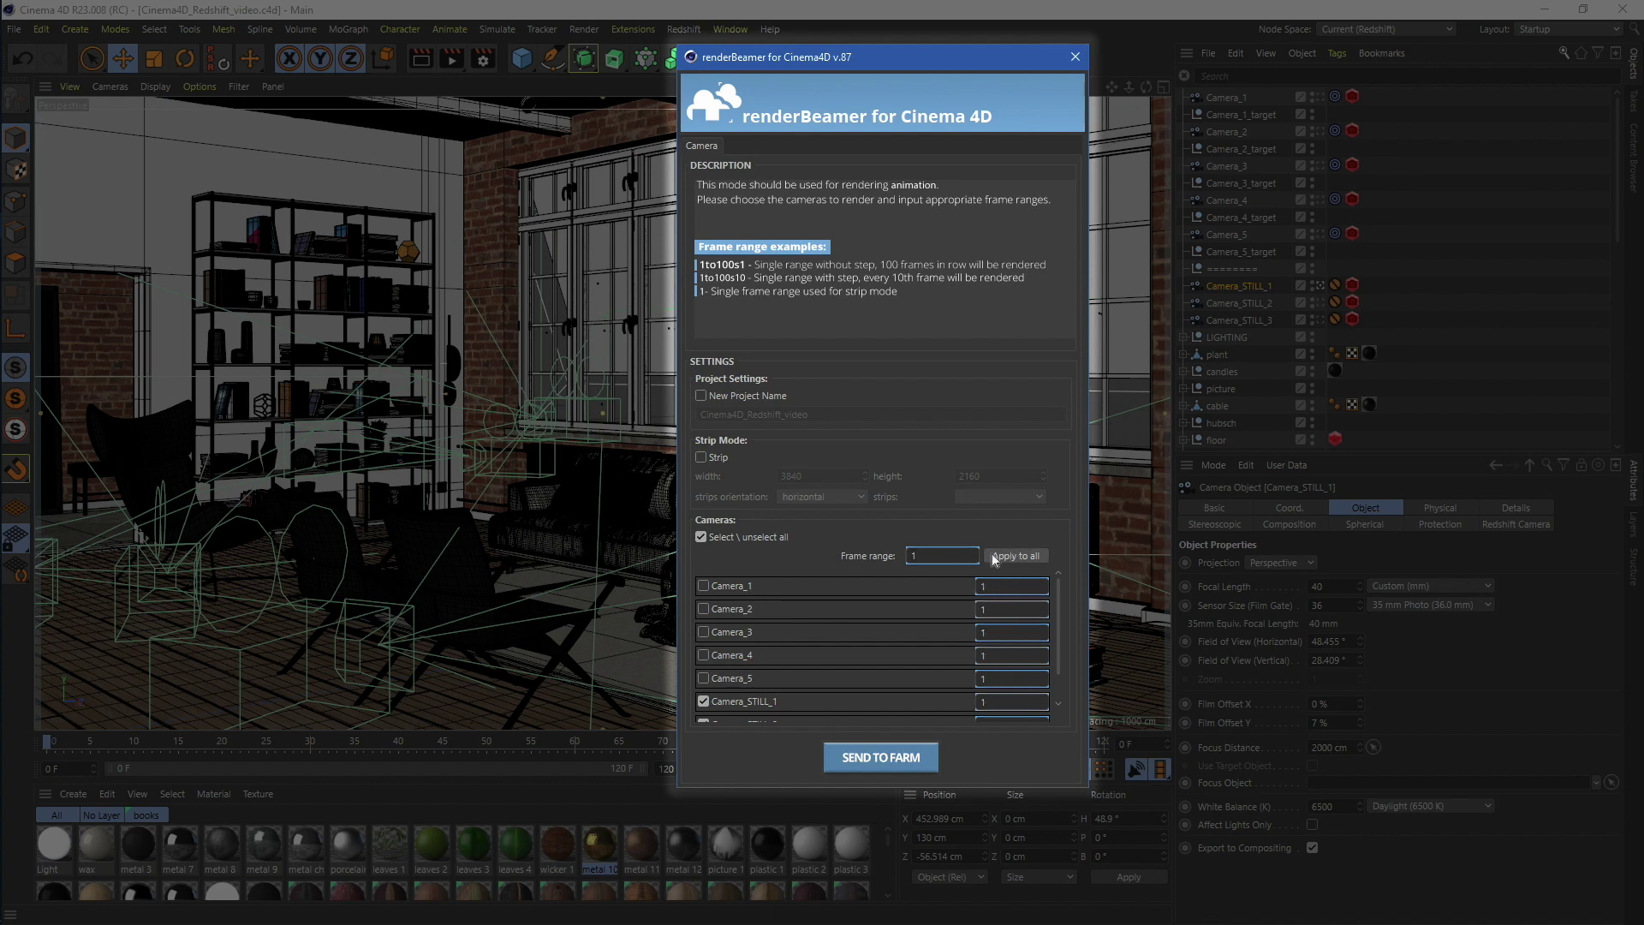
# Enable strip rendering with 10 strips and send the three still cameras to the farm.
pyautogui.click(701, 458)
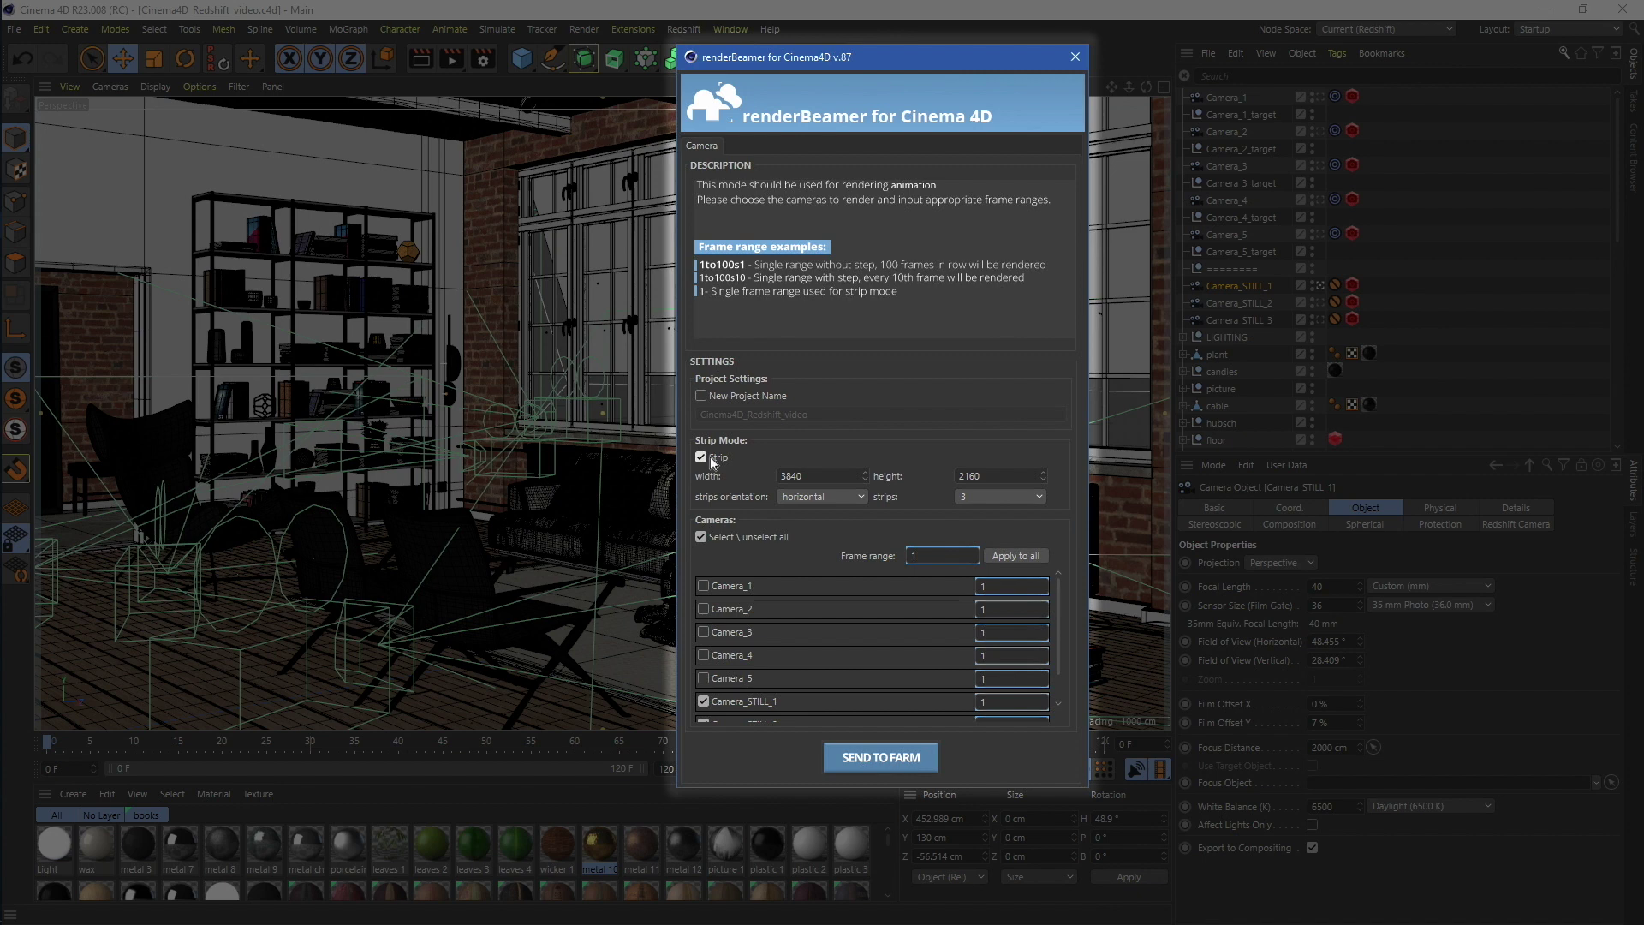
pyautogui.click(846, 499)
pyautogui.click(849, 514)
pyautogui.click(990, 498)
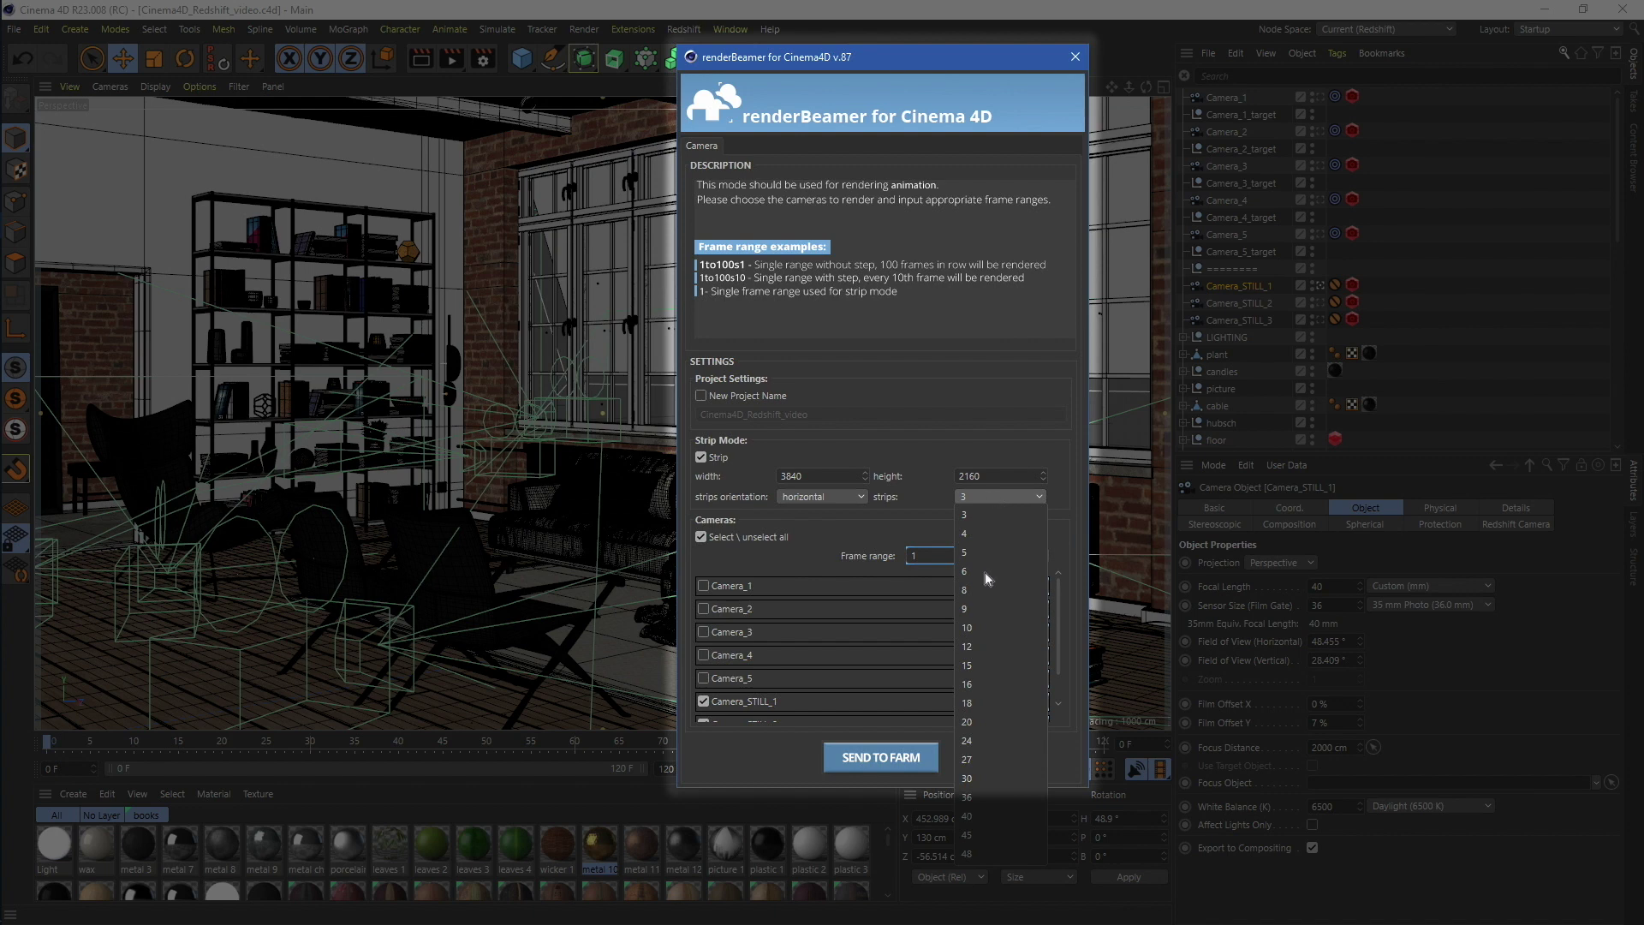
pyautogui.click(986, 629)
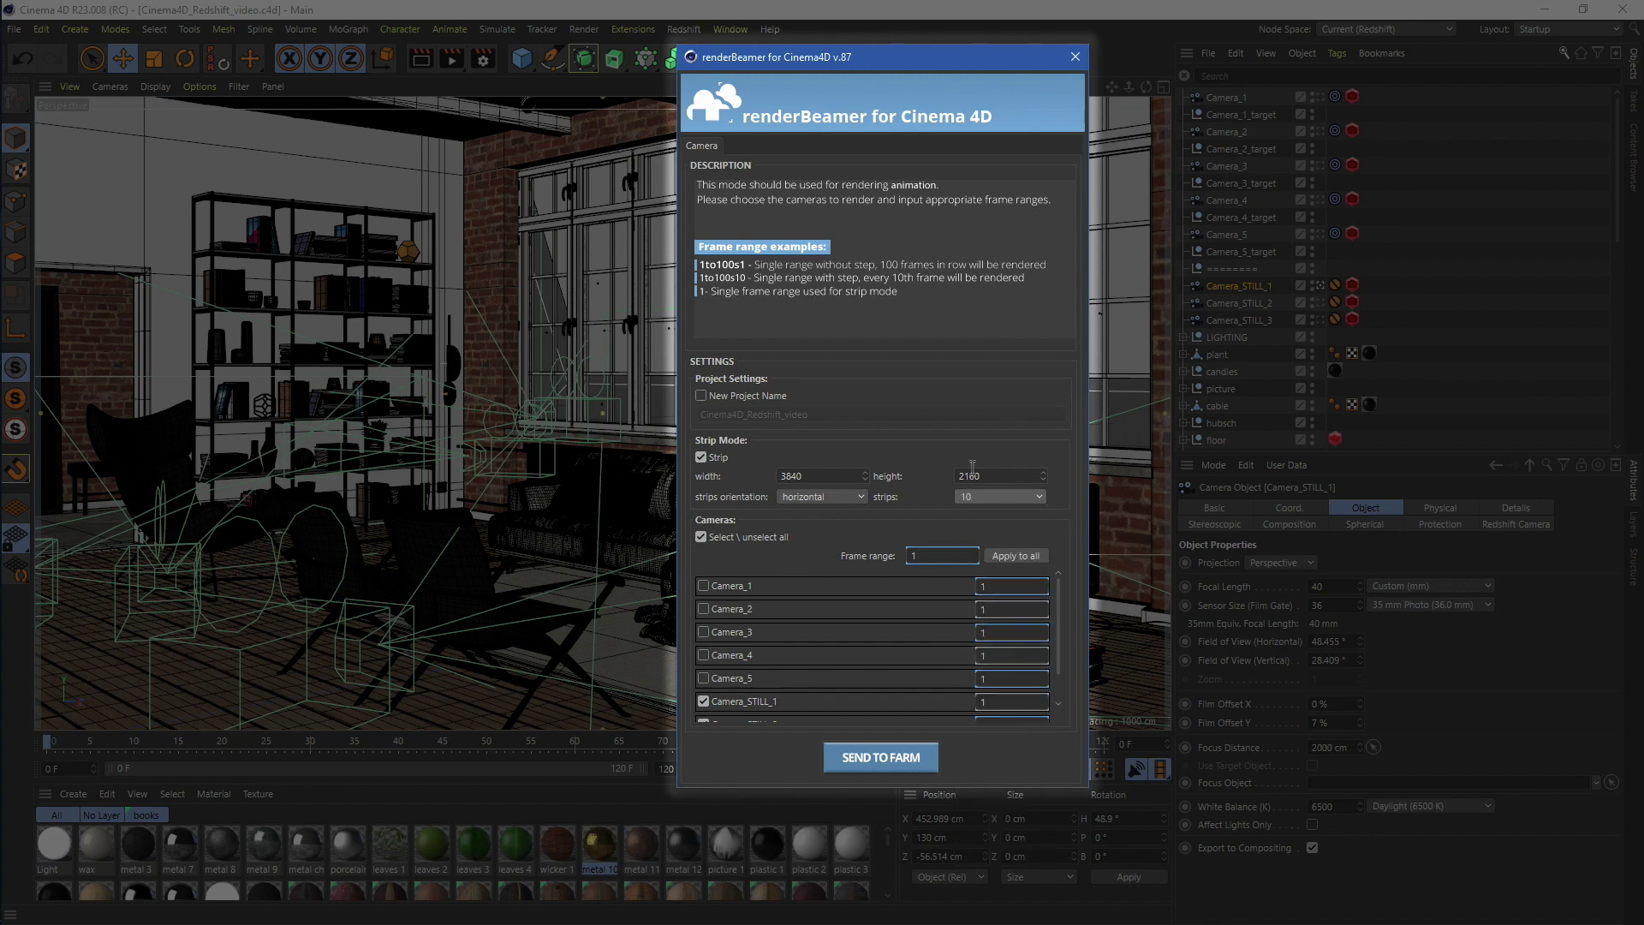
pyautogui.scroll(-2, 1062, 636)
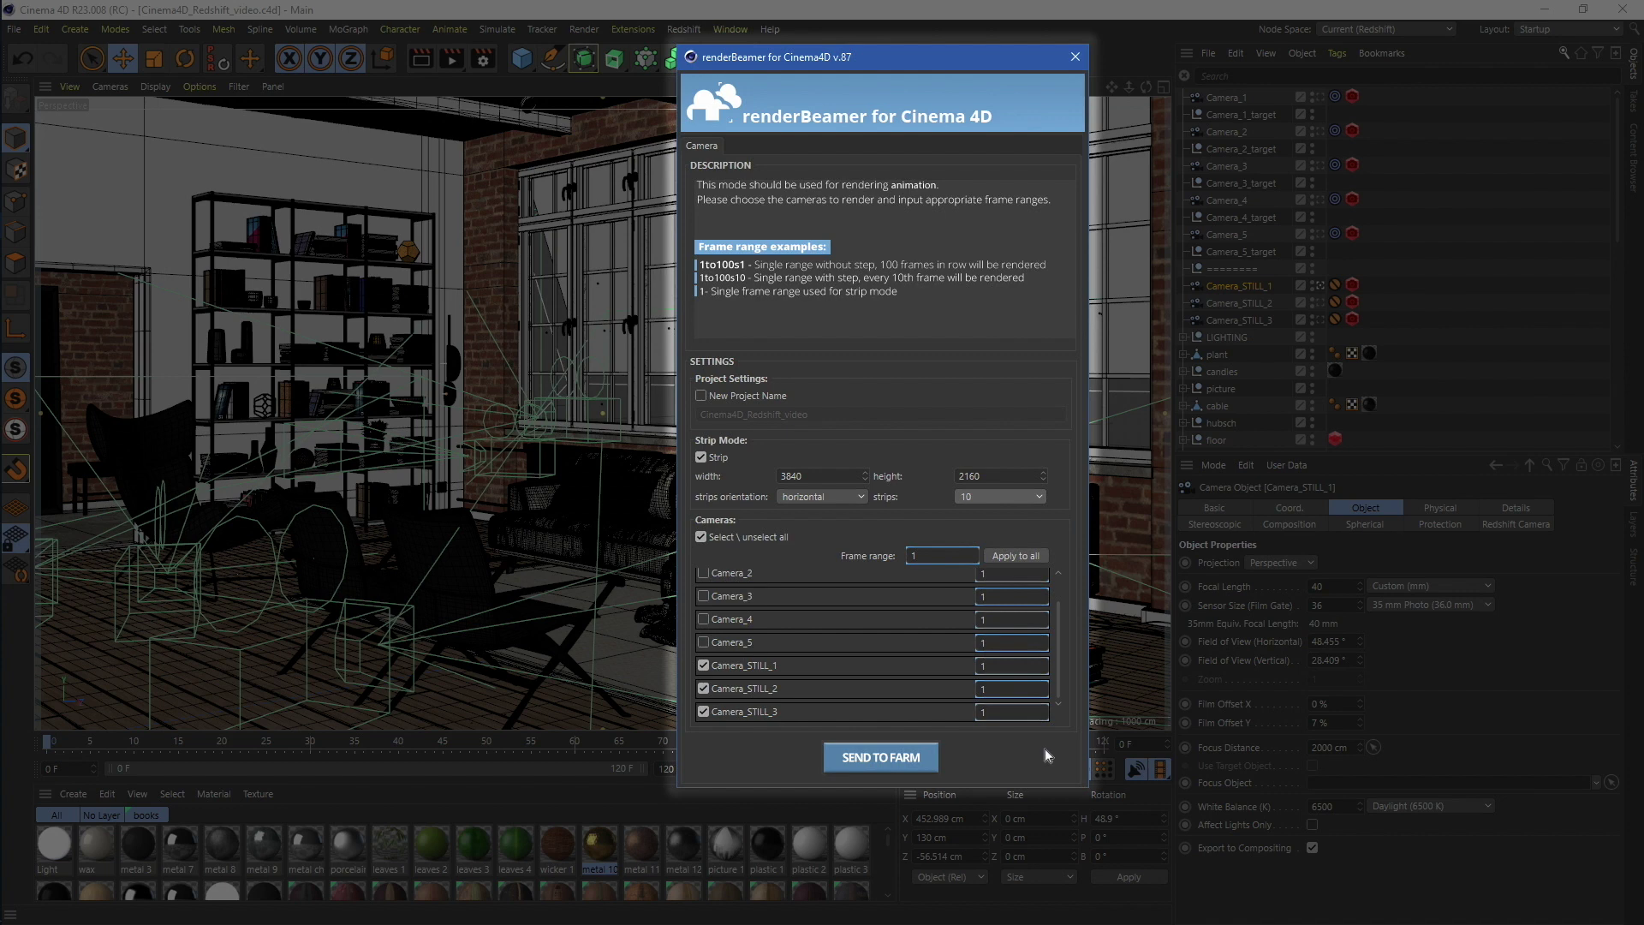
pyautogui.click(915, 759)
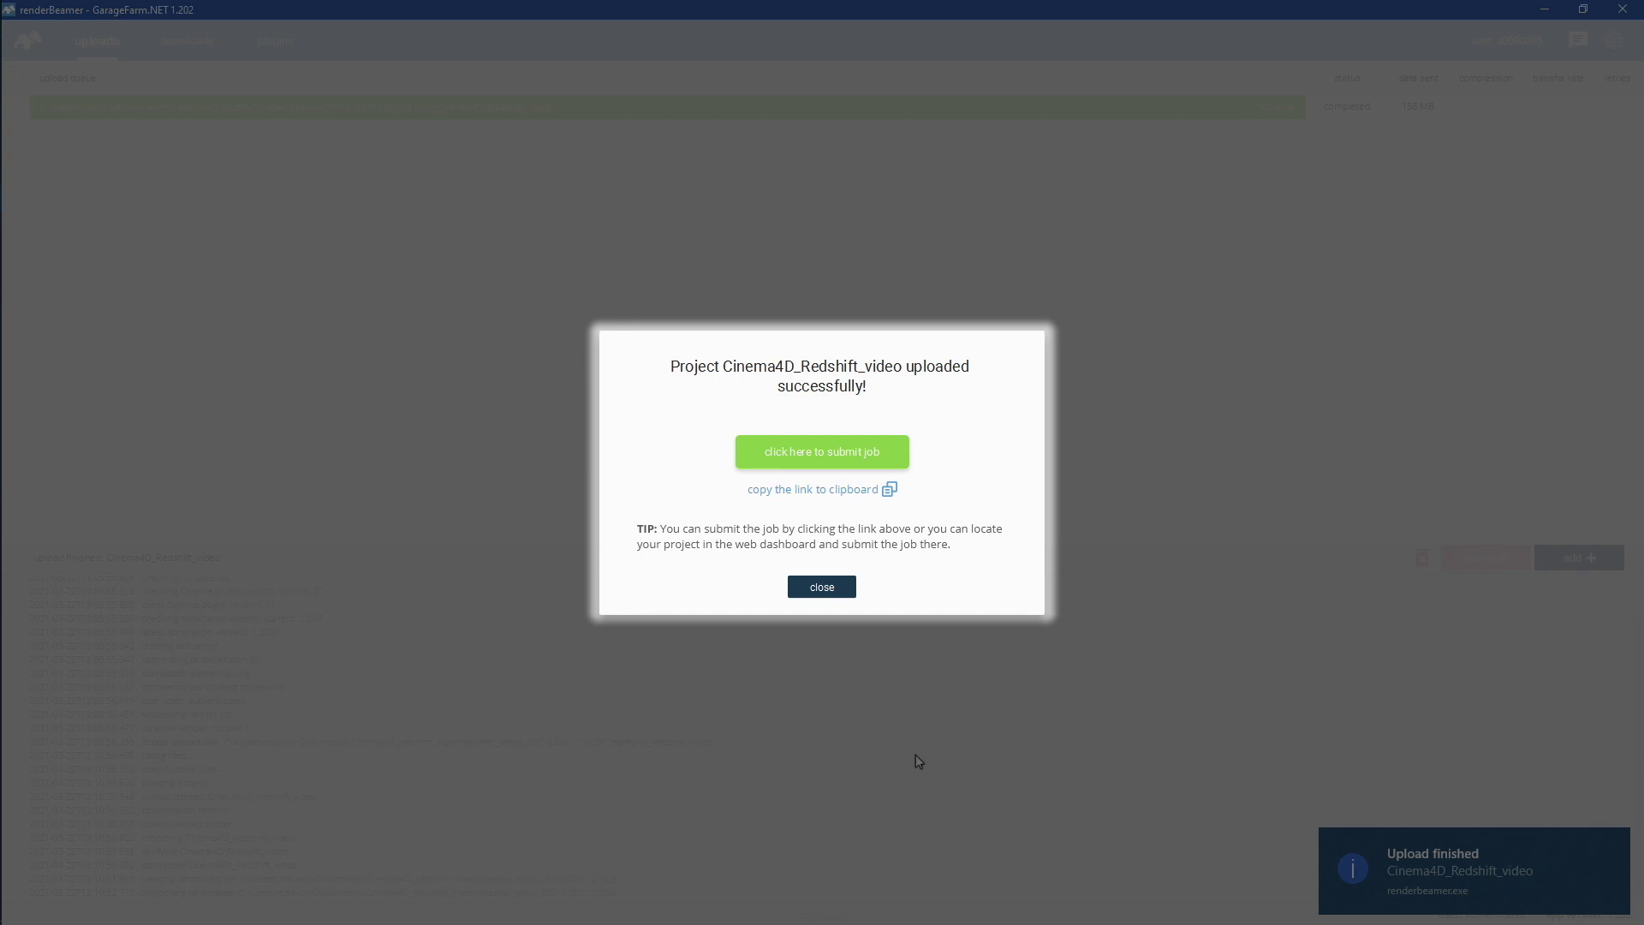
# Open the GarageFarm job submission form from the upload success message.
pyautogui.click(806, 458)
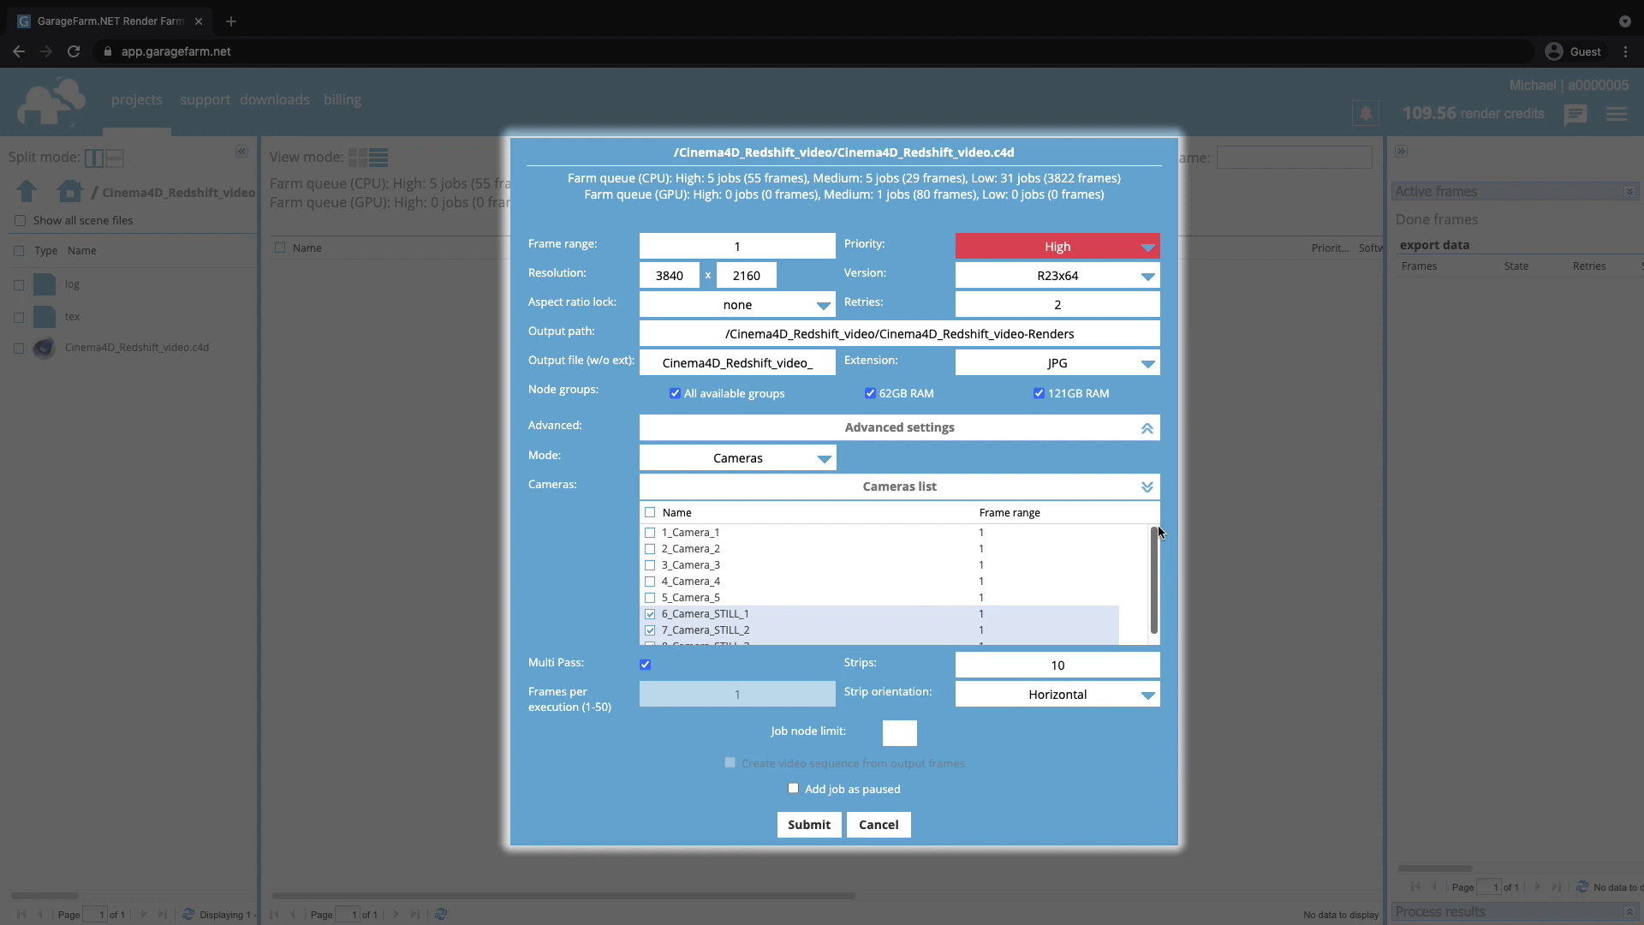
pyautogui.moveTo(1157, 524); pyautogui.dragTo(1171, 625)
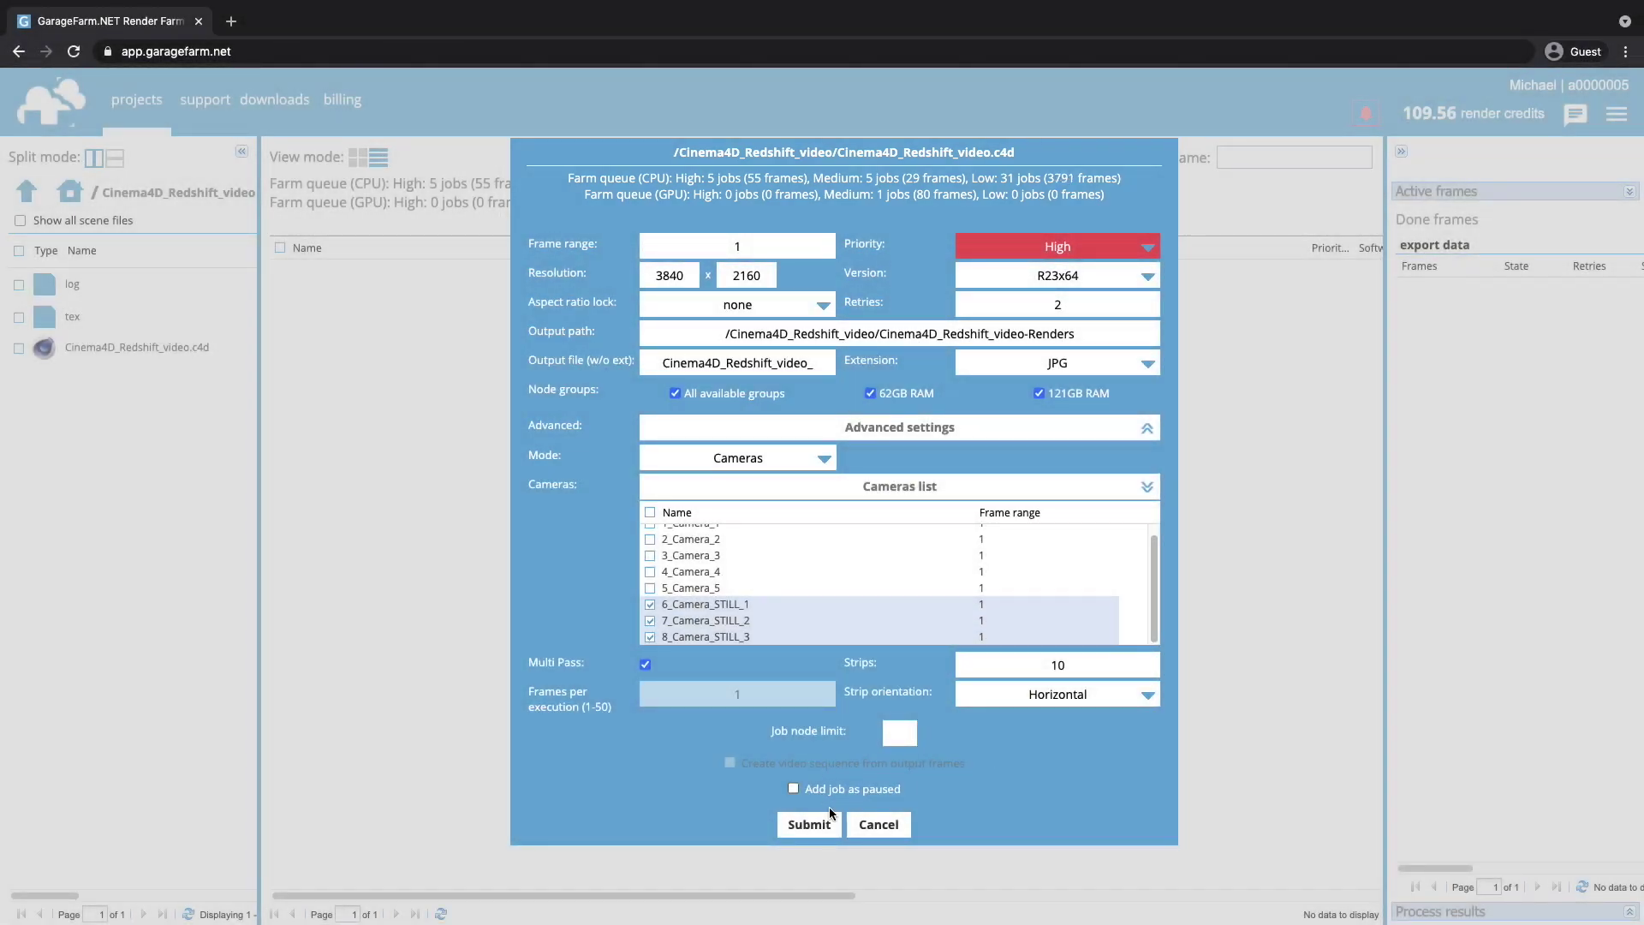
# Submit the render and merge jobs for the three still cameras.
pyautogui.click(810, 825)
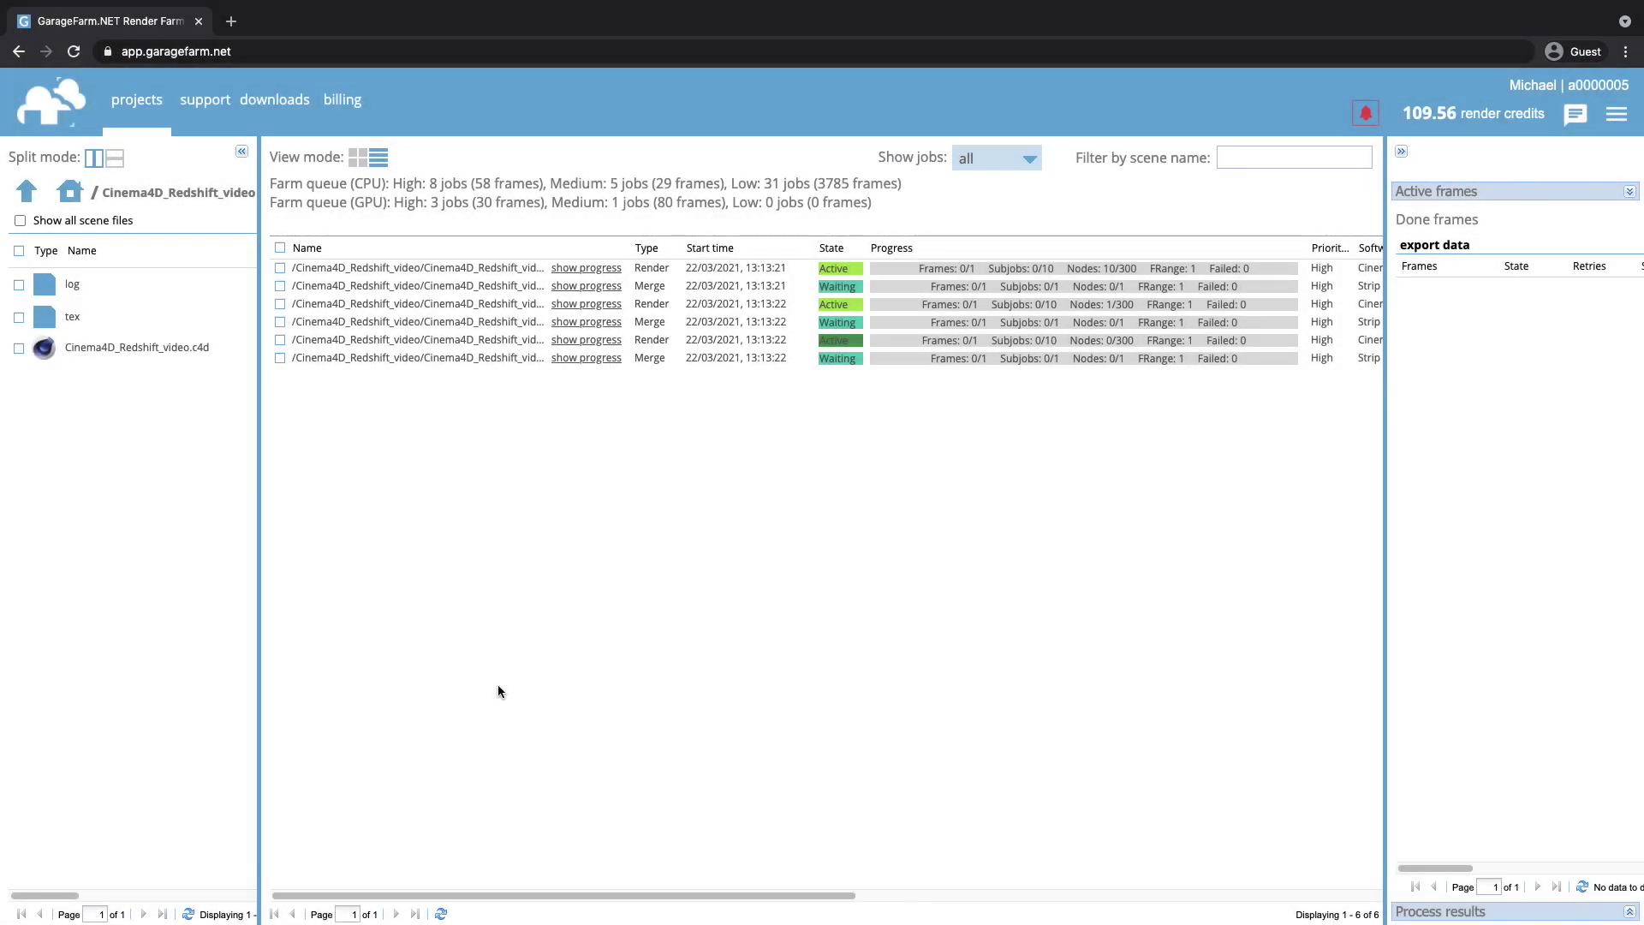
# Select the first still-camera render job to monitor its progress.
pyautogui.click(397, 266)
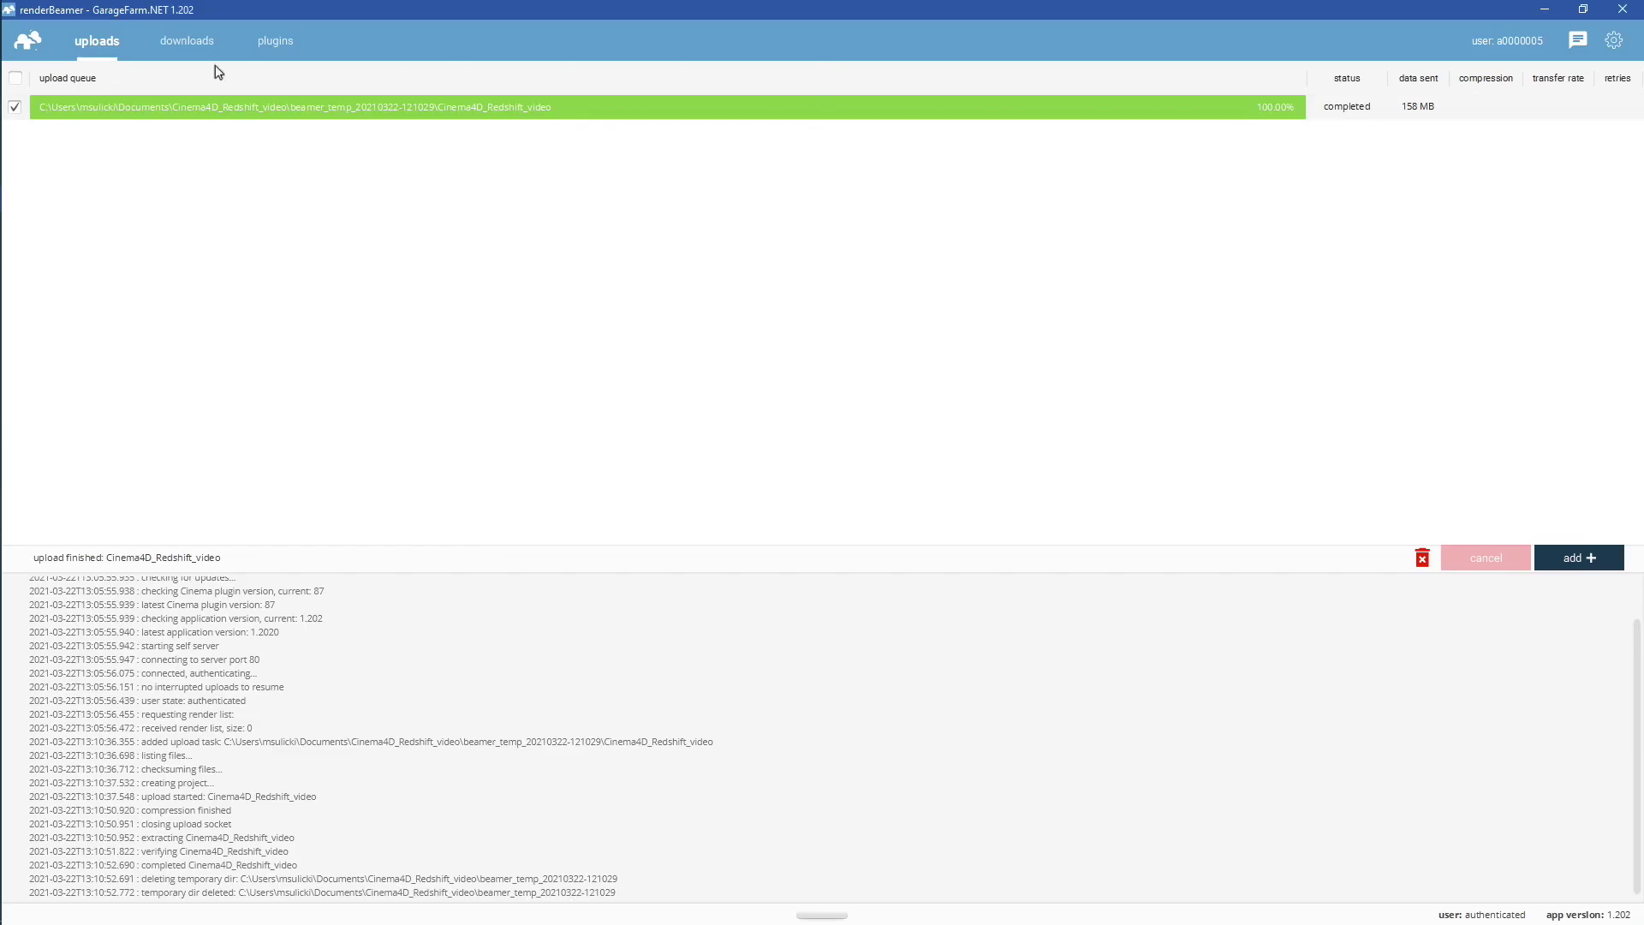
# Download all finished still-camera renders and bring up the Camera_STILL_1 render's context menu.
pyautogui.click(179, 58)
pyautogui.click(1382, 576)
pyautogui.click(16, 79)
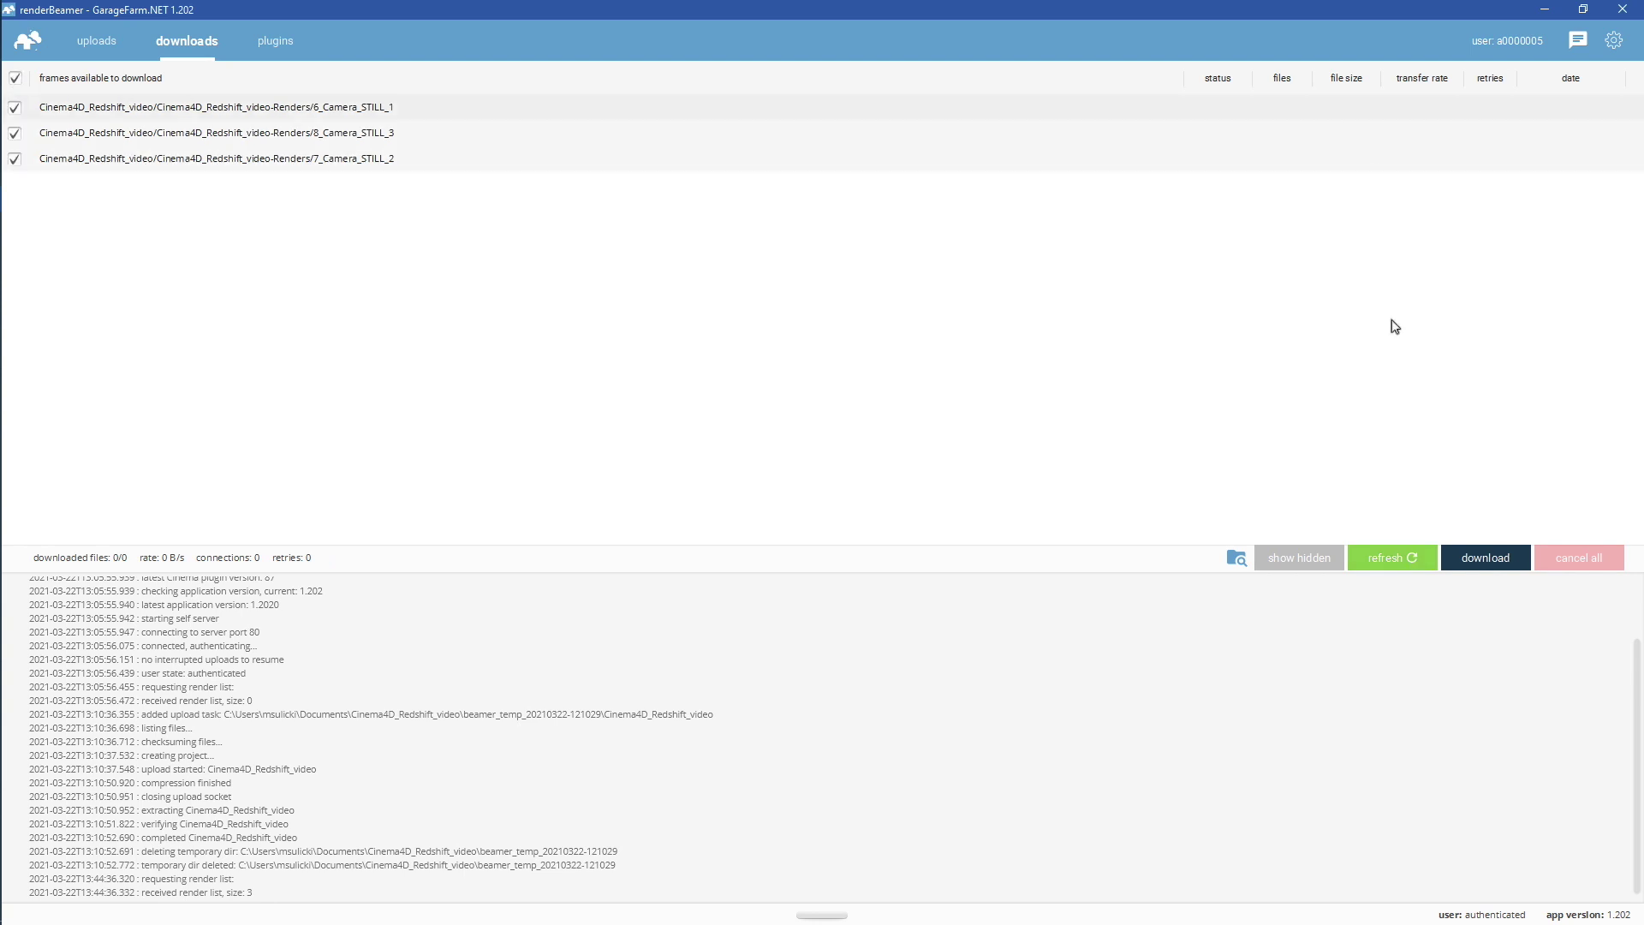
pyautogui.click(1484, 561)
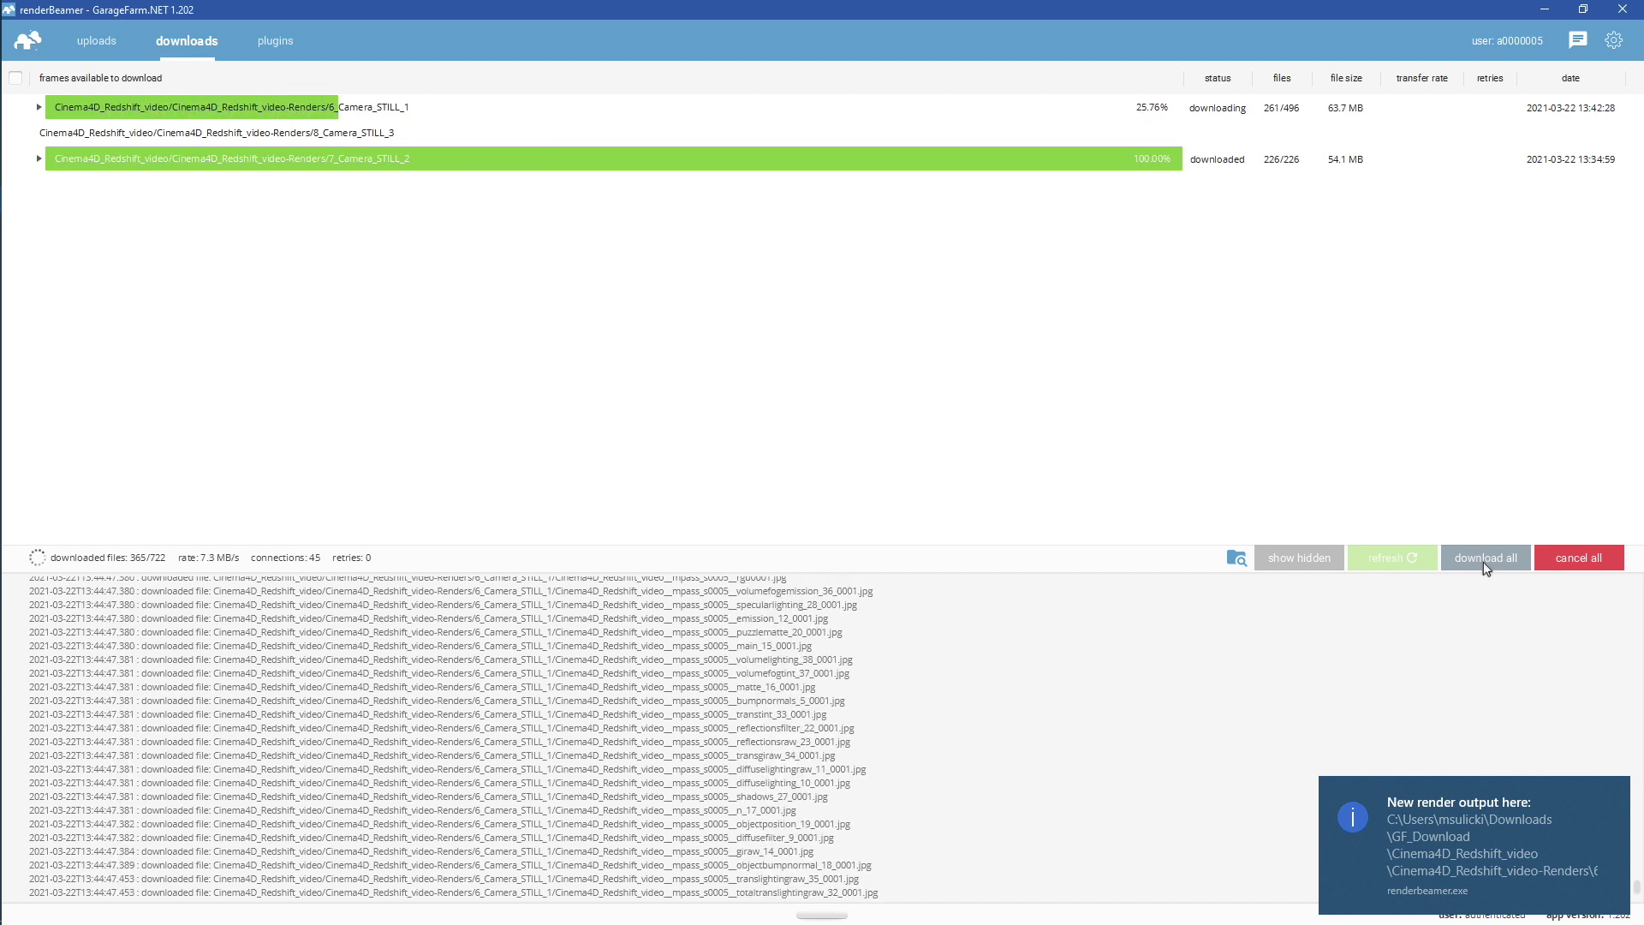
pyautogui.rightClick(1091, 107)
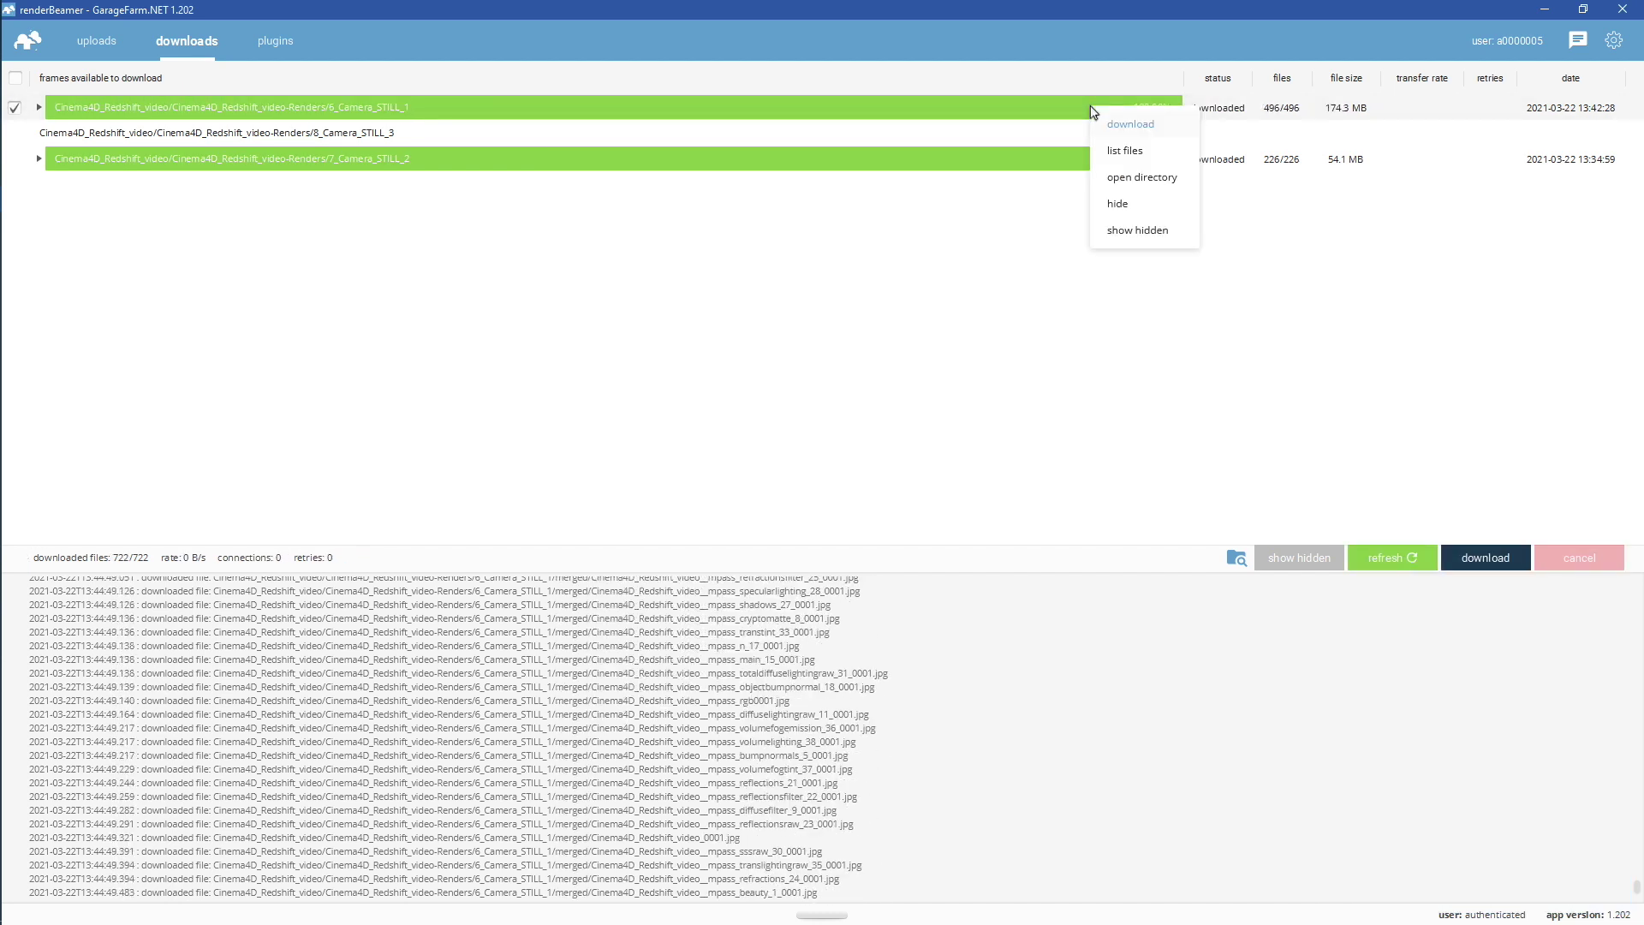
# Open the Camera_STILL_1 output directory and its merged folder of stitched pass images.
pyautogui.click(1148, 178)
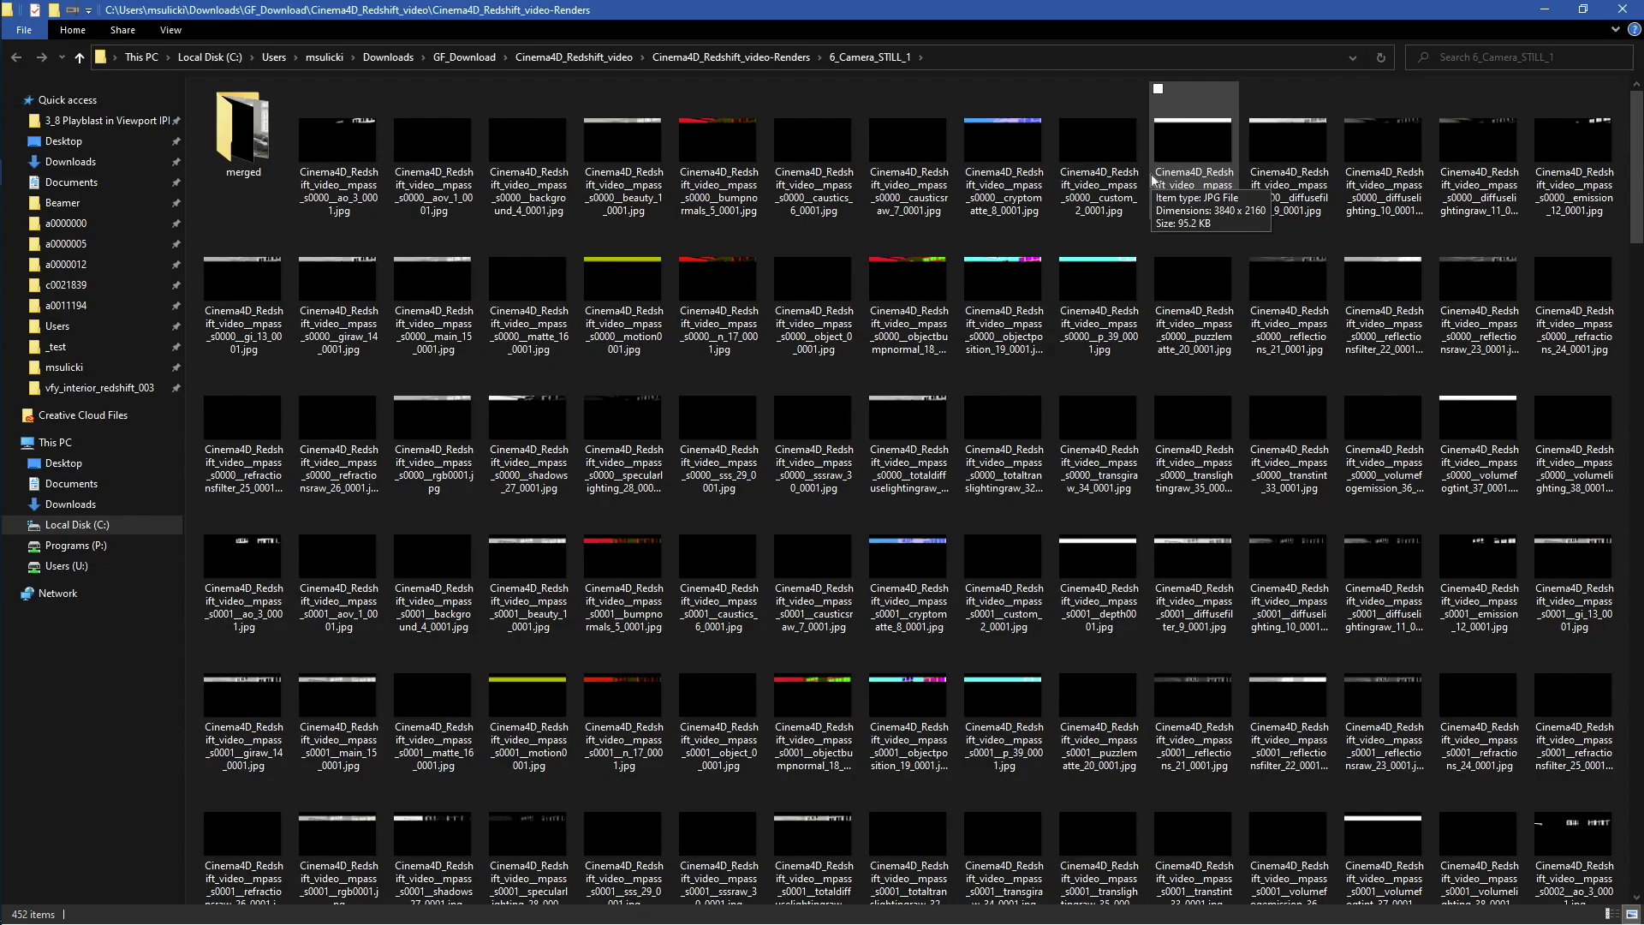
pyautogui.doubleClick(242, 130)
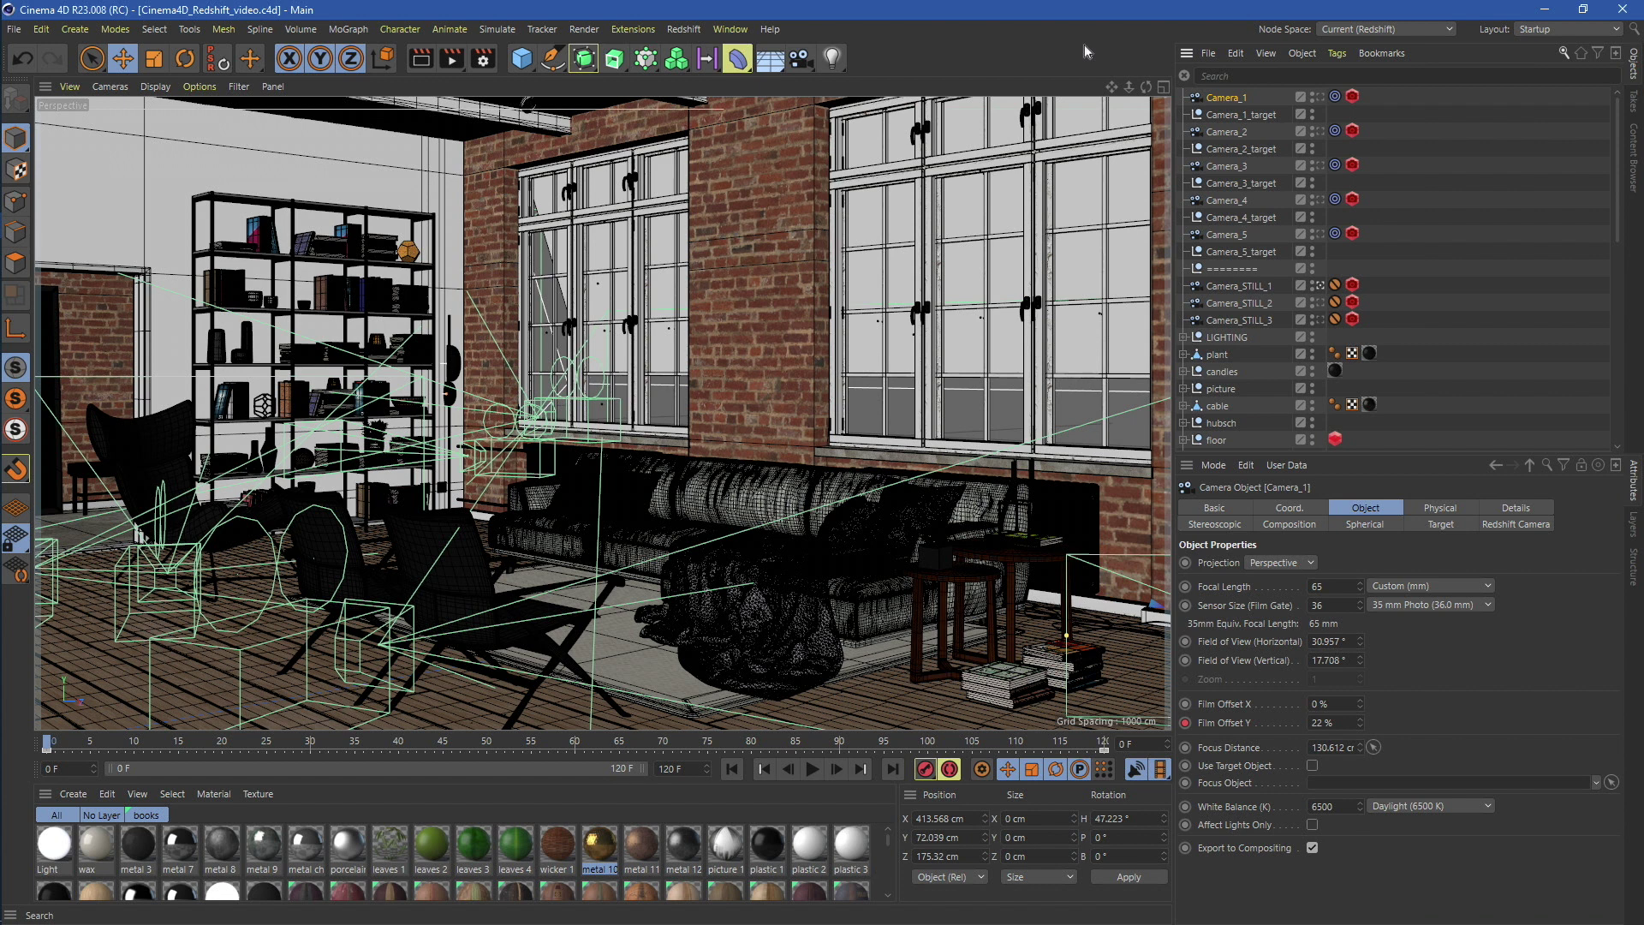
# Set the output width to 1280 for 1280×720 and save the project.
pyautogui.click(482, 58)
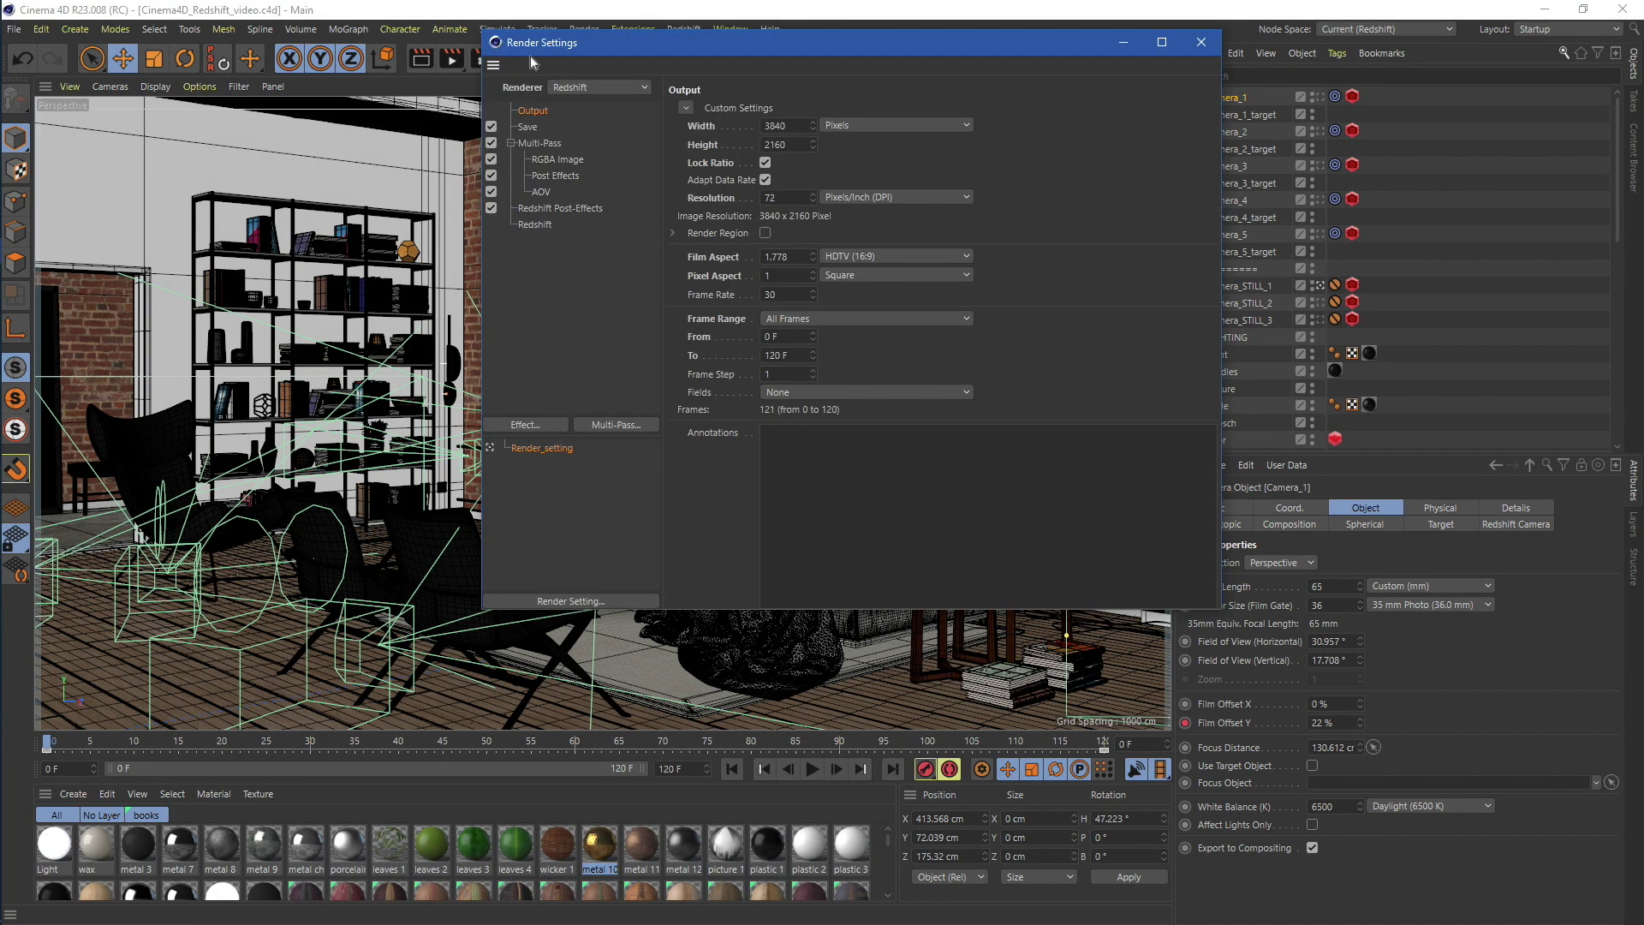
pyautogui.doubleClick(777, 125)
pyautogui.write('1280')
pyautogui.click(553, 125)
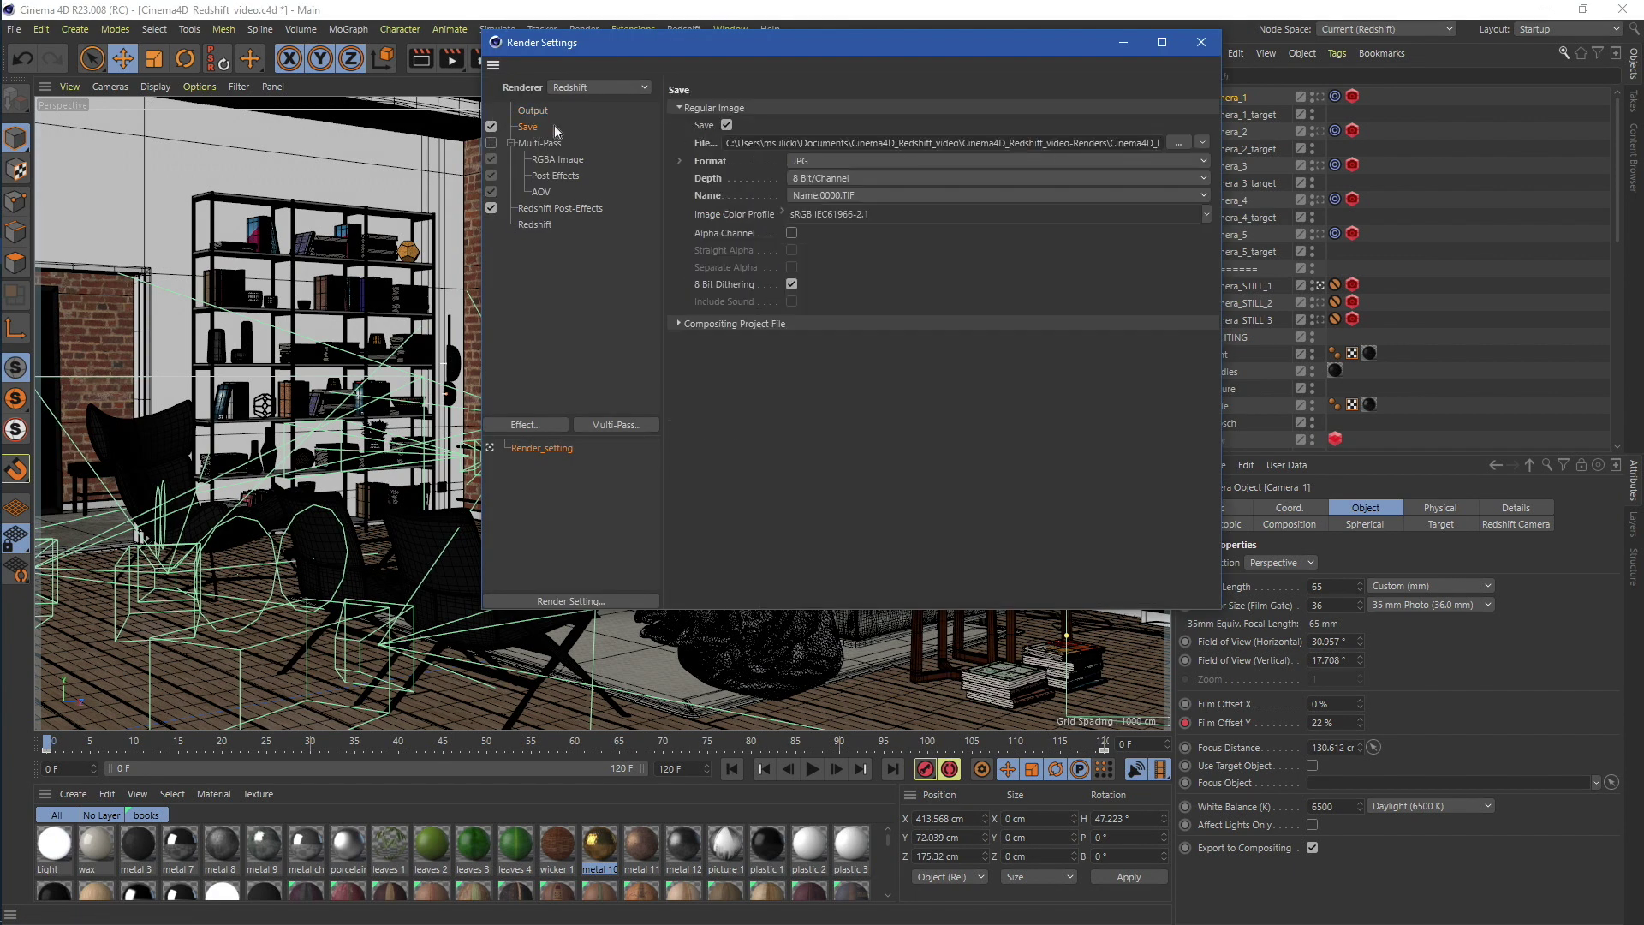
pyautogui.click(1125, 43)
pyautogui.click(12, 28)
pyautogui.click(28, 184)
# In renderBeamer, exclude the STILL cameras and set the frame range to 0to120s10.
pyautogui.click(632, 29)
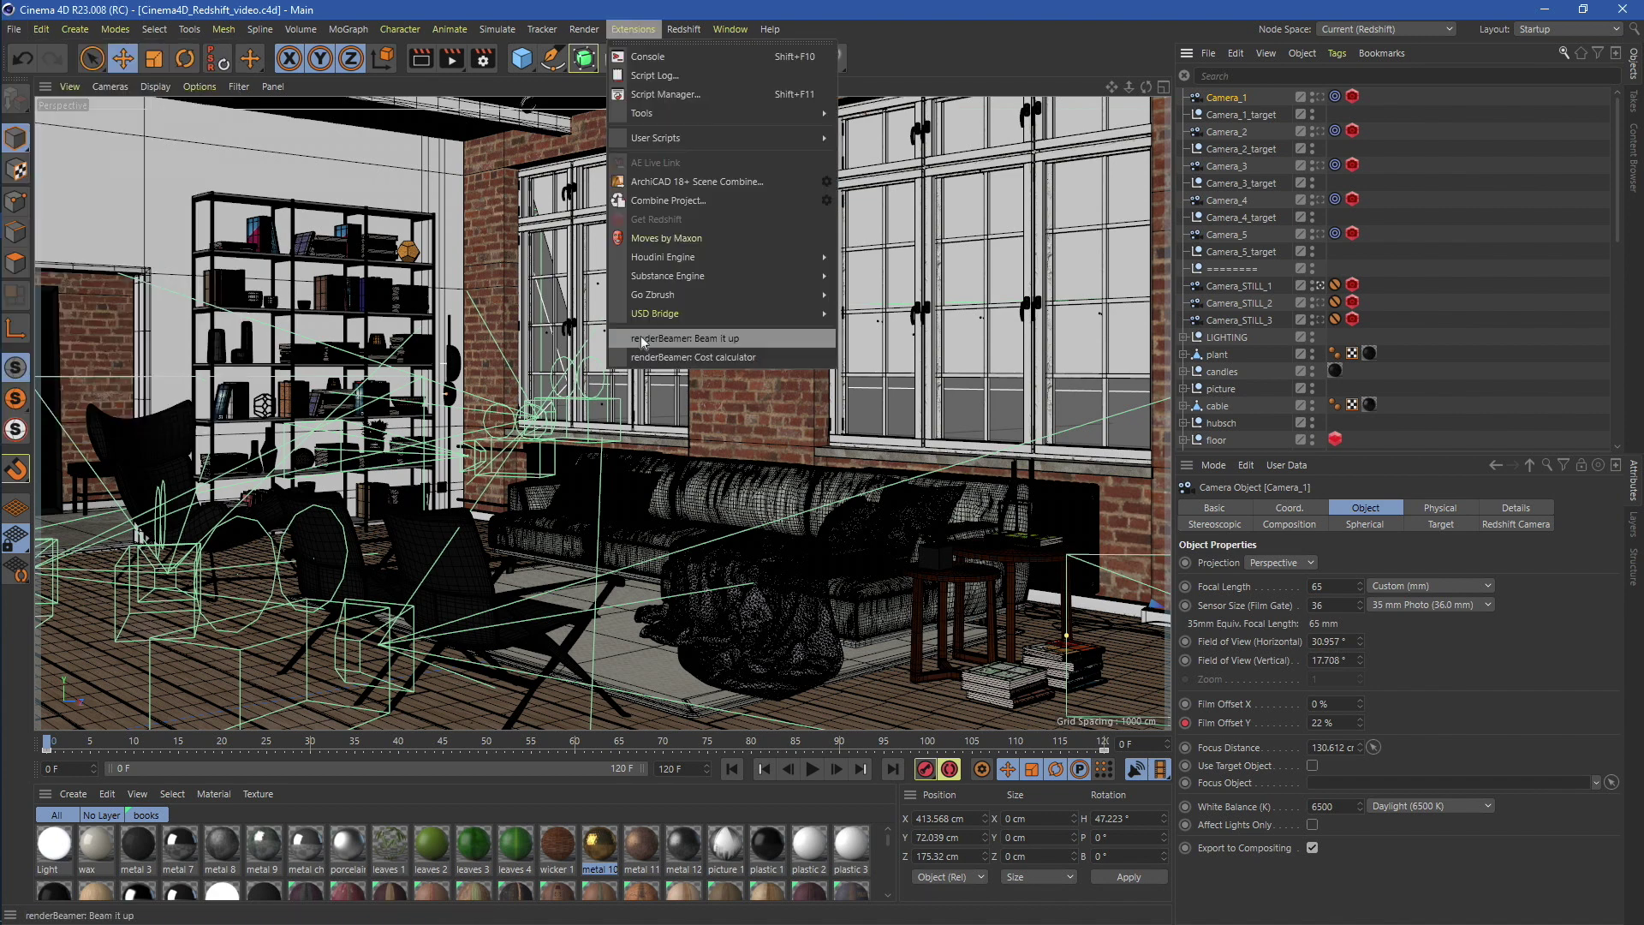
pyautogui.click(643, 340)
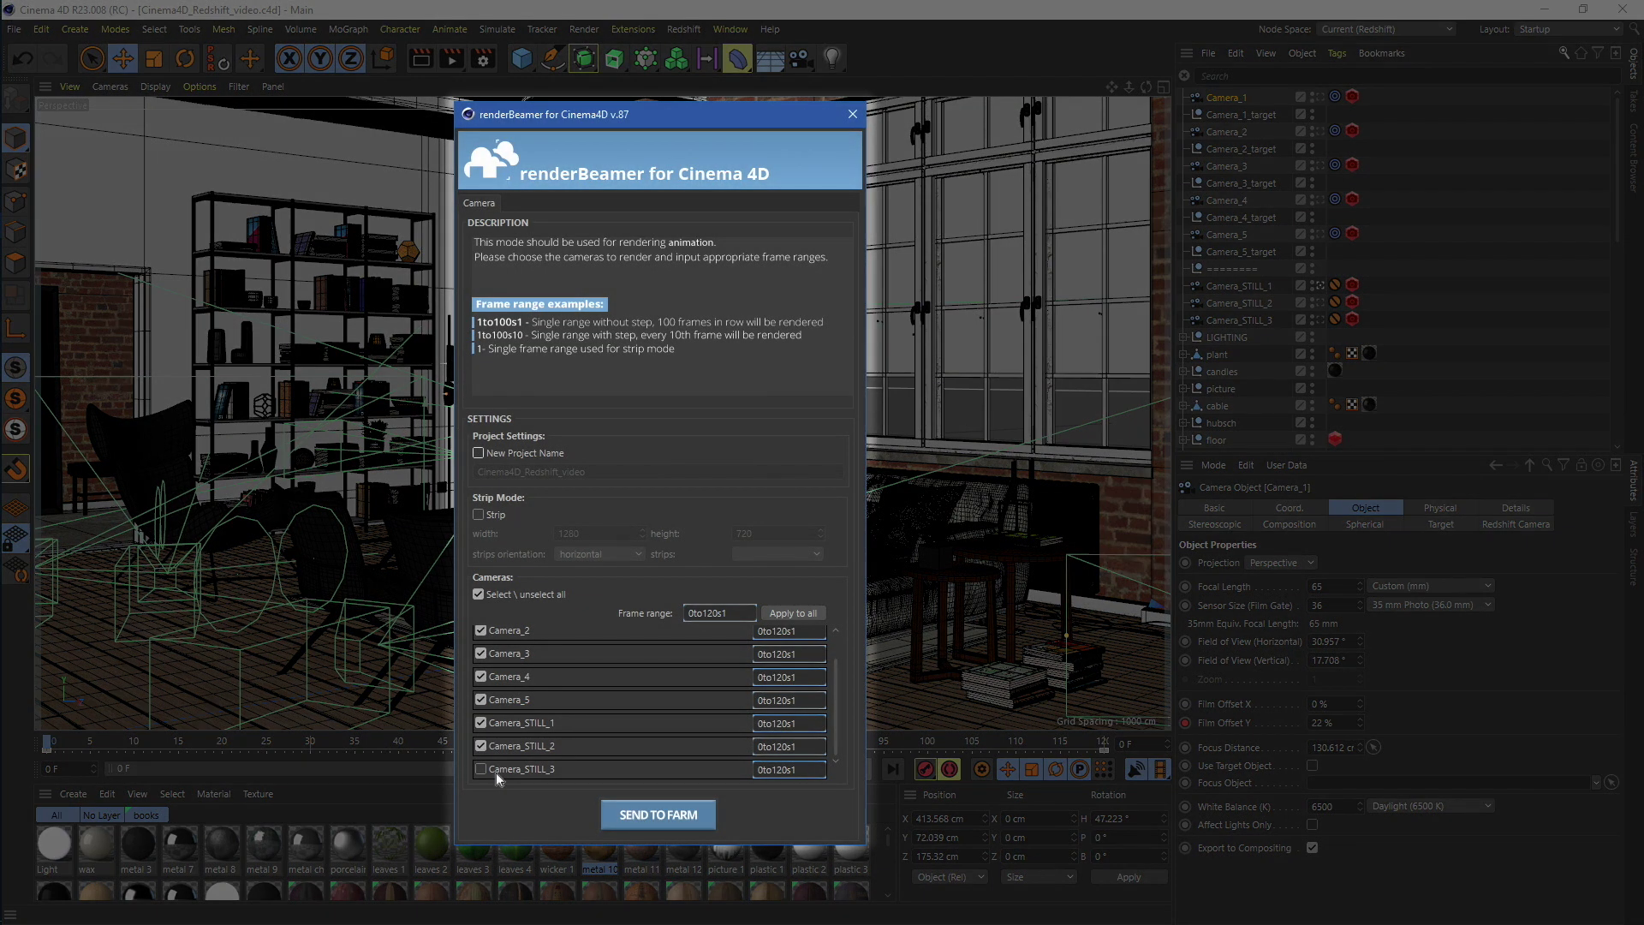
pyautogui.click(482, 745)
pyautogui.moveTo(835, 724); pyautogui.dragTo(835, 643)
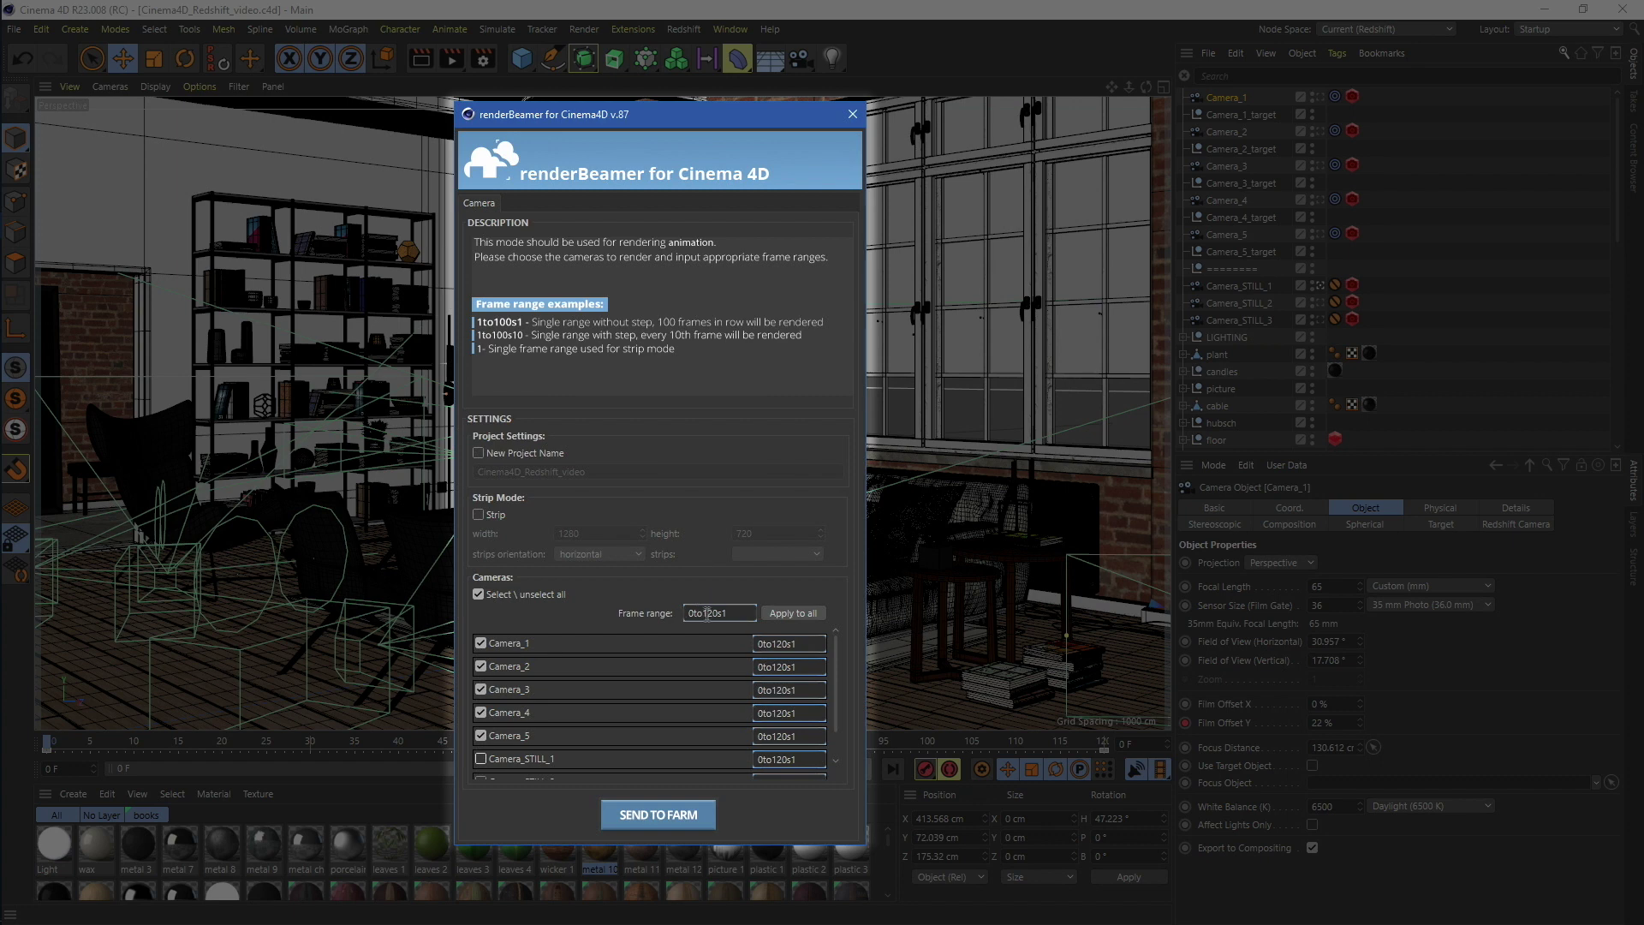
pyautogui.click(739, 613)
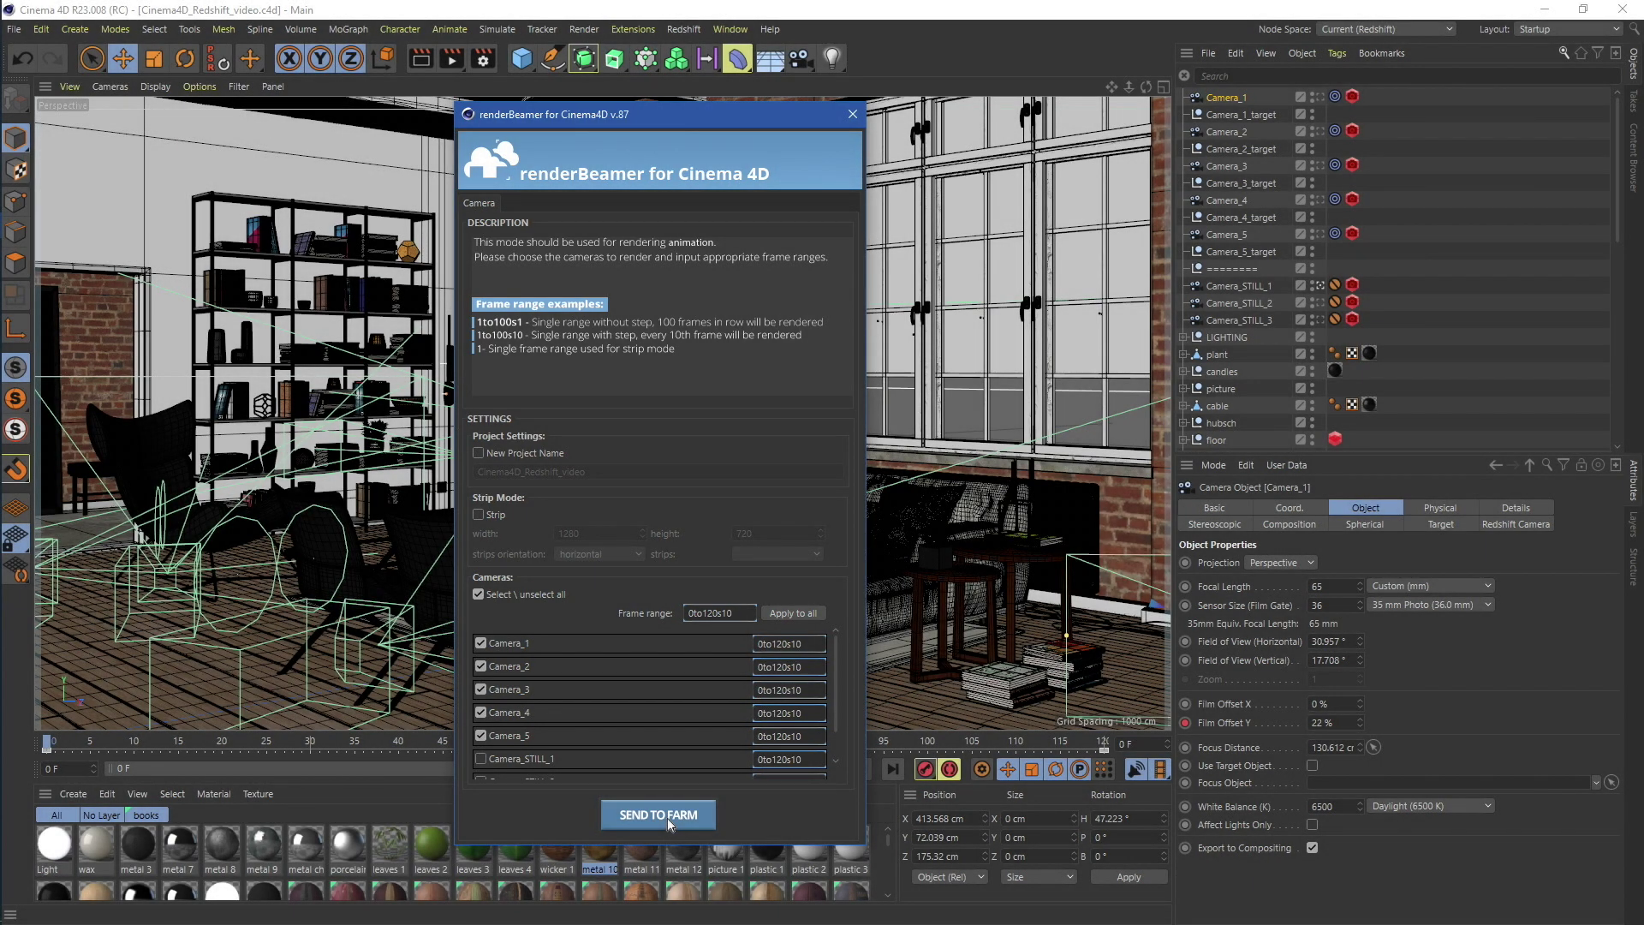
# Send Camera_1–Camera_5 to the farm, then open the GarageFarm job submission form after upload.
pyautogui.click(667, 817)
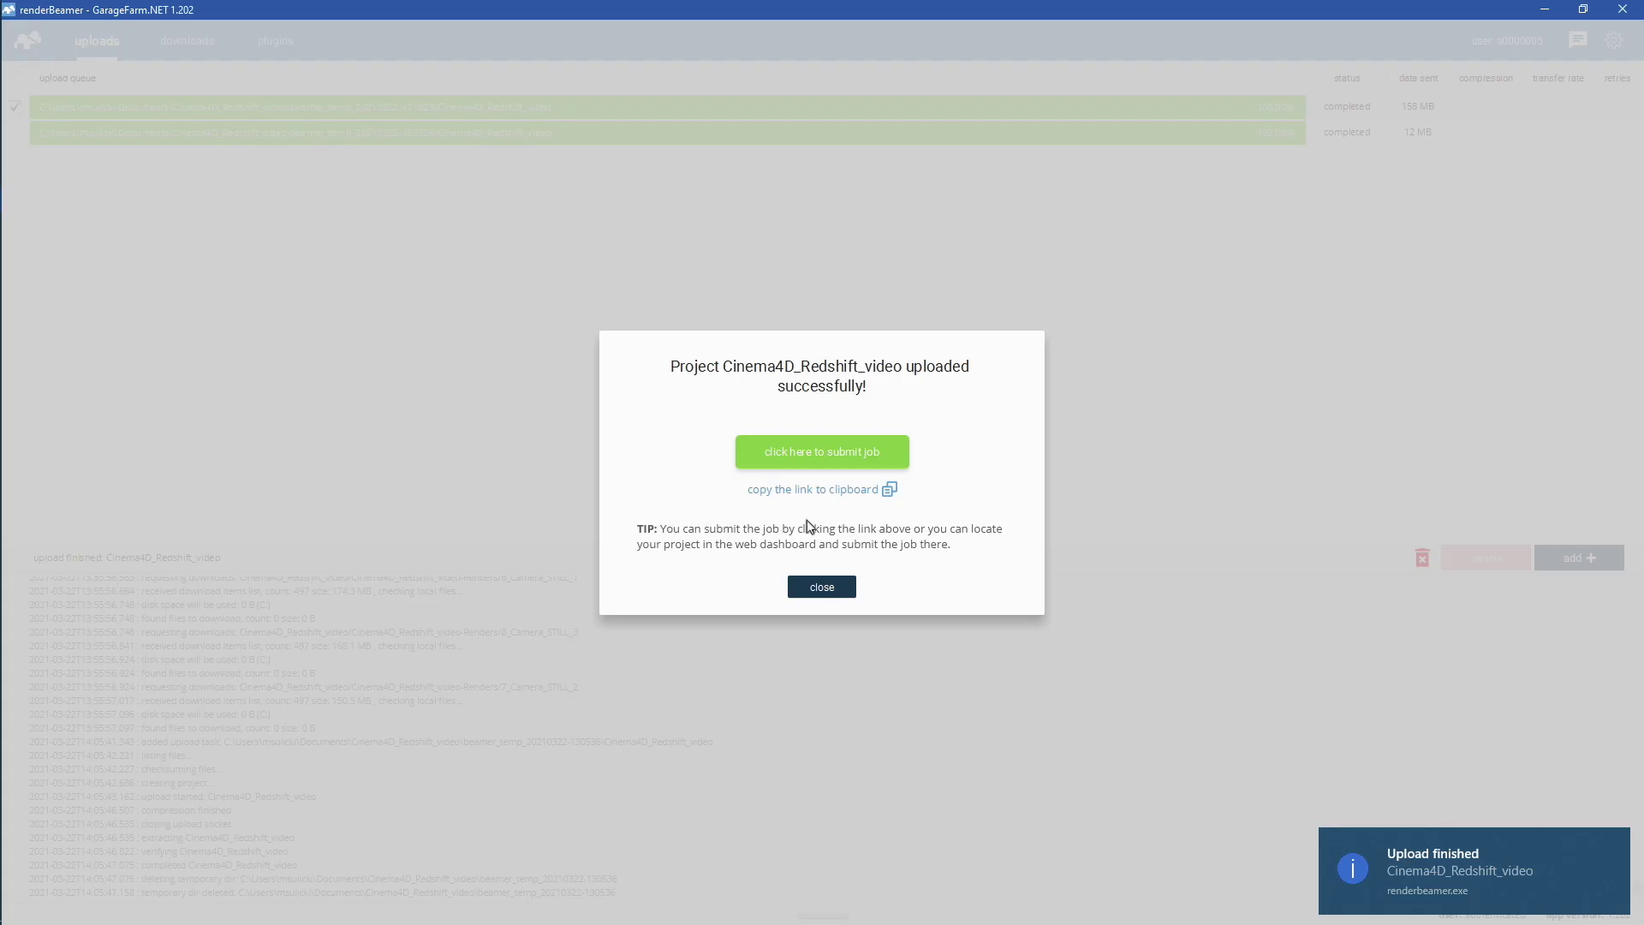
pyautogui.click(823, 453)
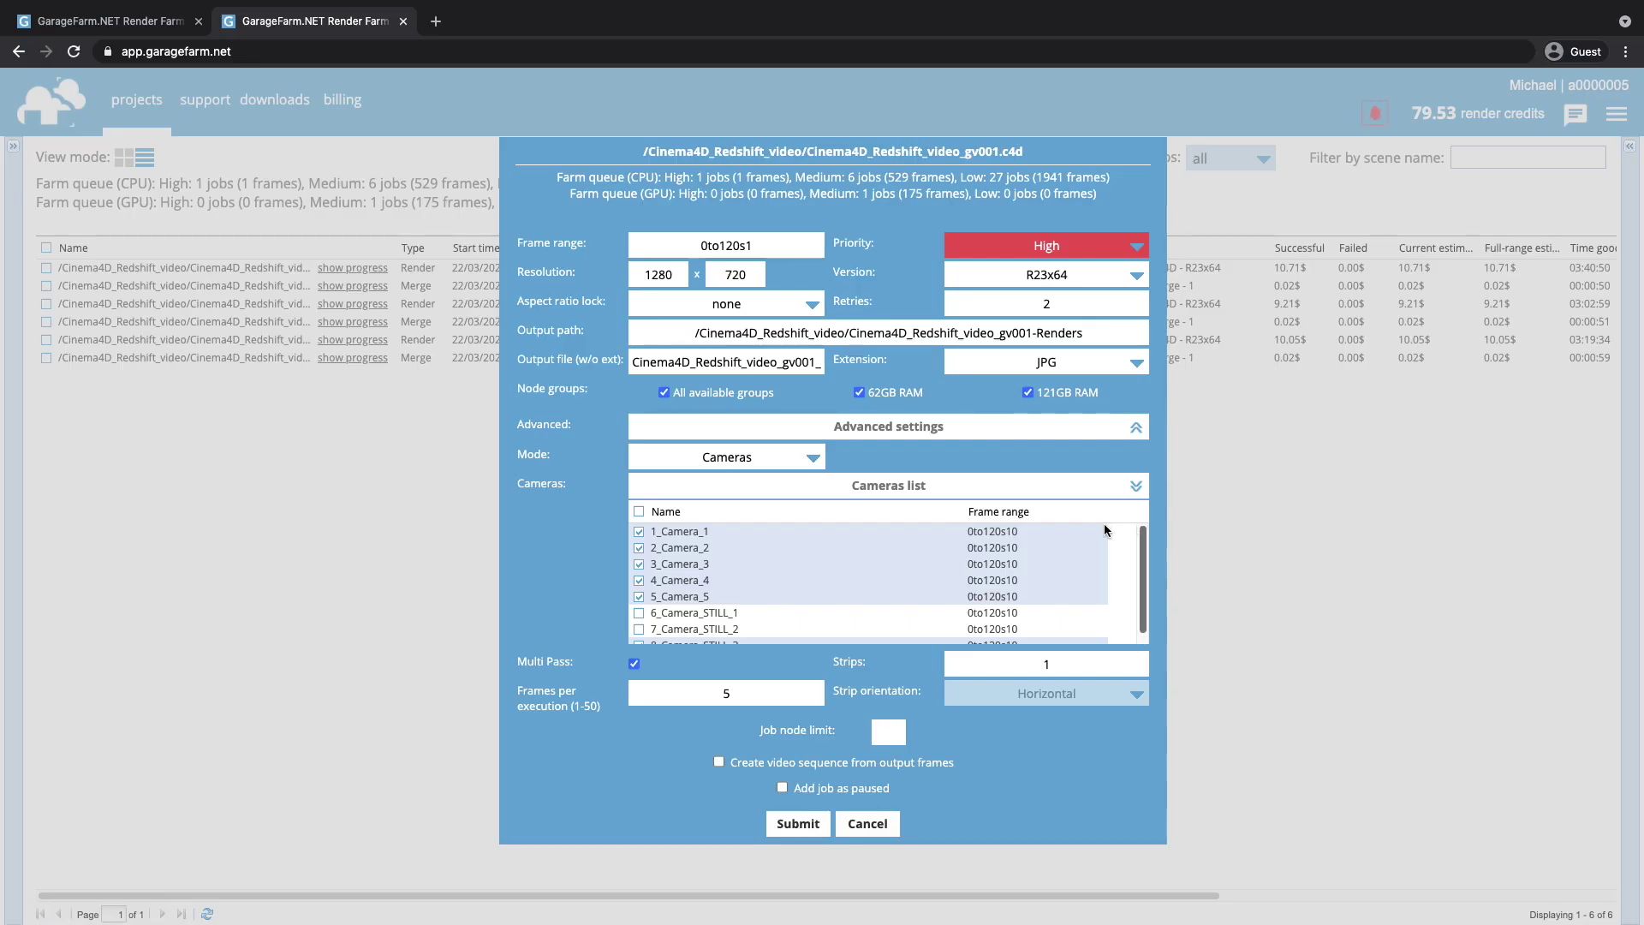
# Change frames per execution from 5 to 1 and submit the five camera jobs.
pyautogui.doubleClick(725, 691)
pyautogui.write('1')
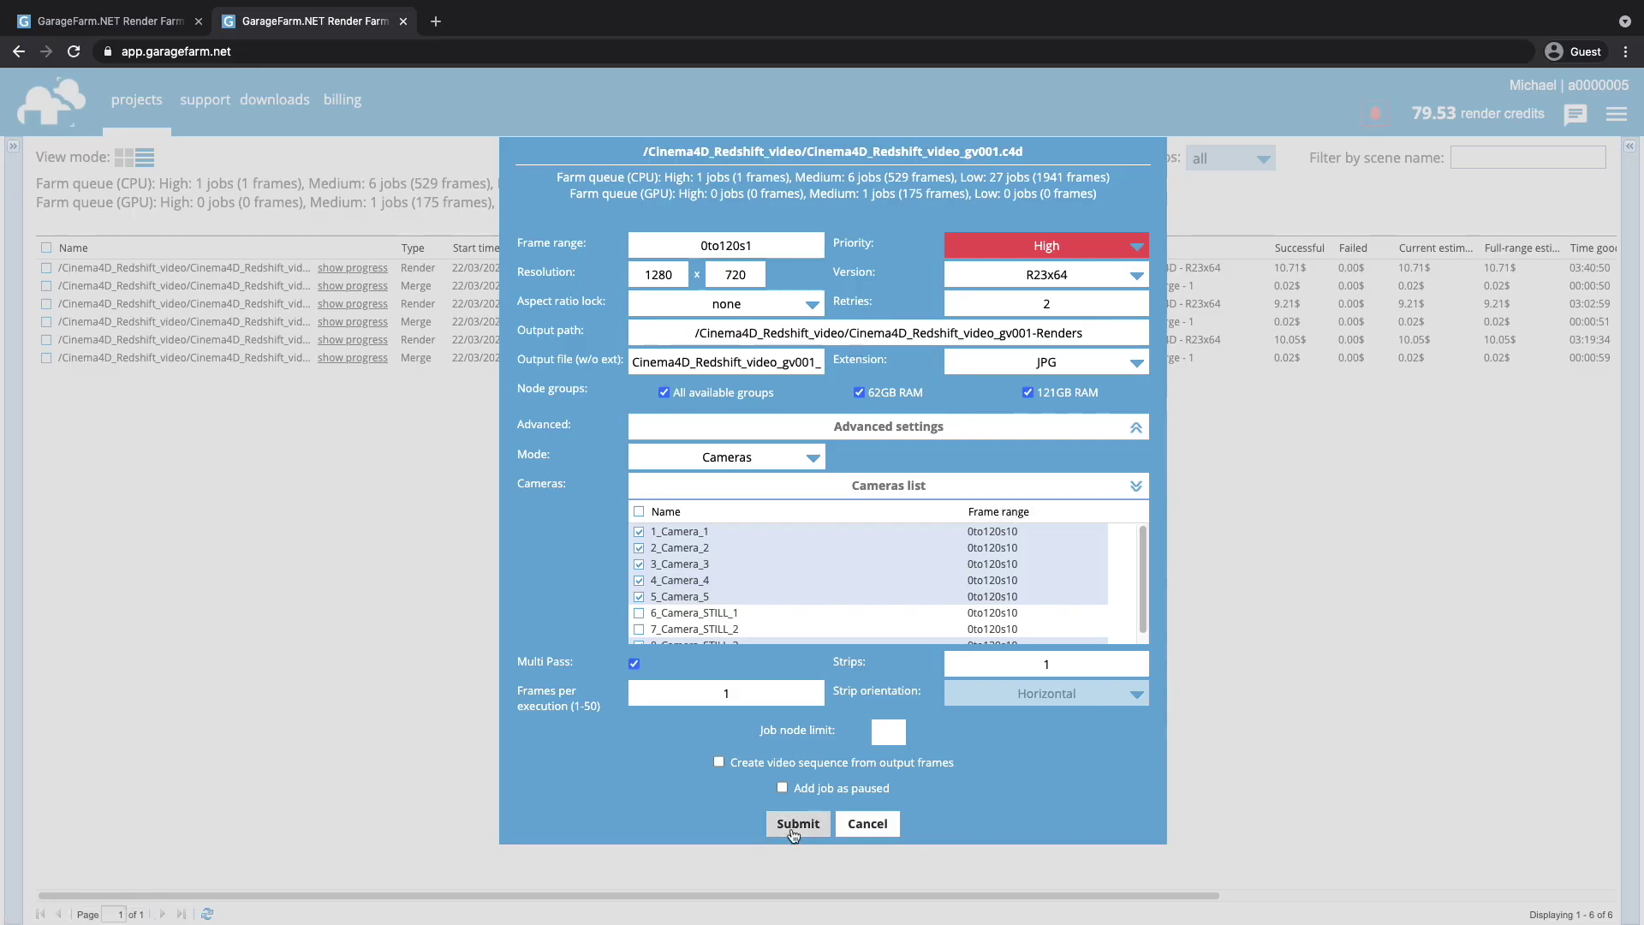
pyautogui.click(796, 823)
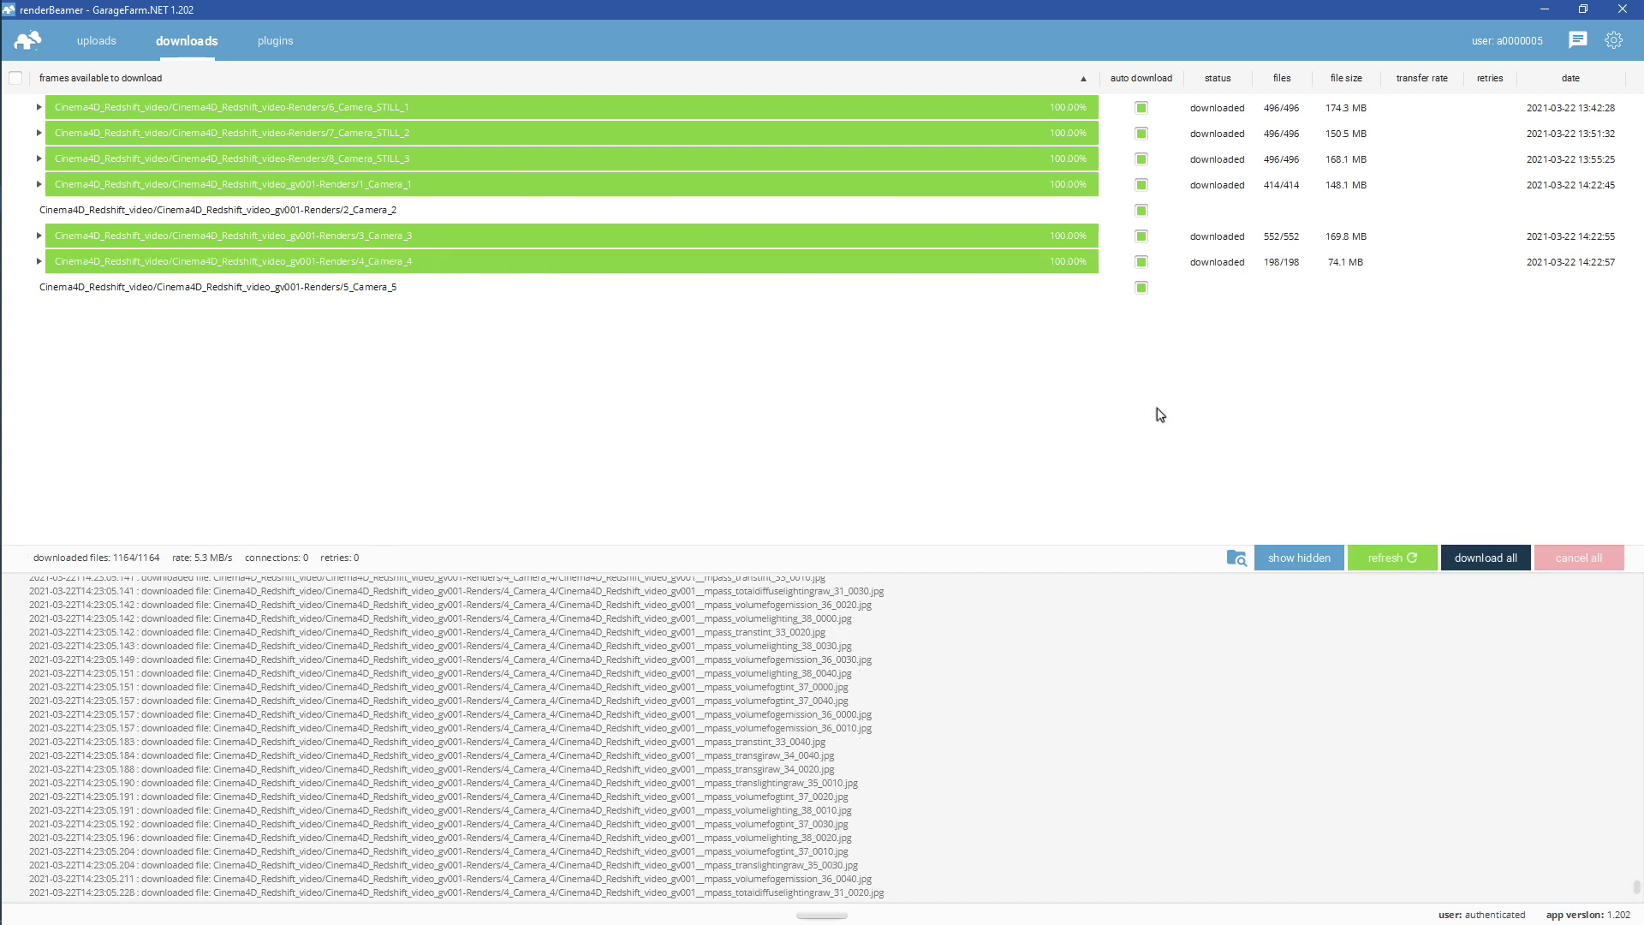
# Open the Camera_3 download folder and view the beauty_1_0000 frame in Photos.
pyautogui.rightClick(997, 239)
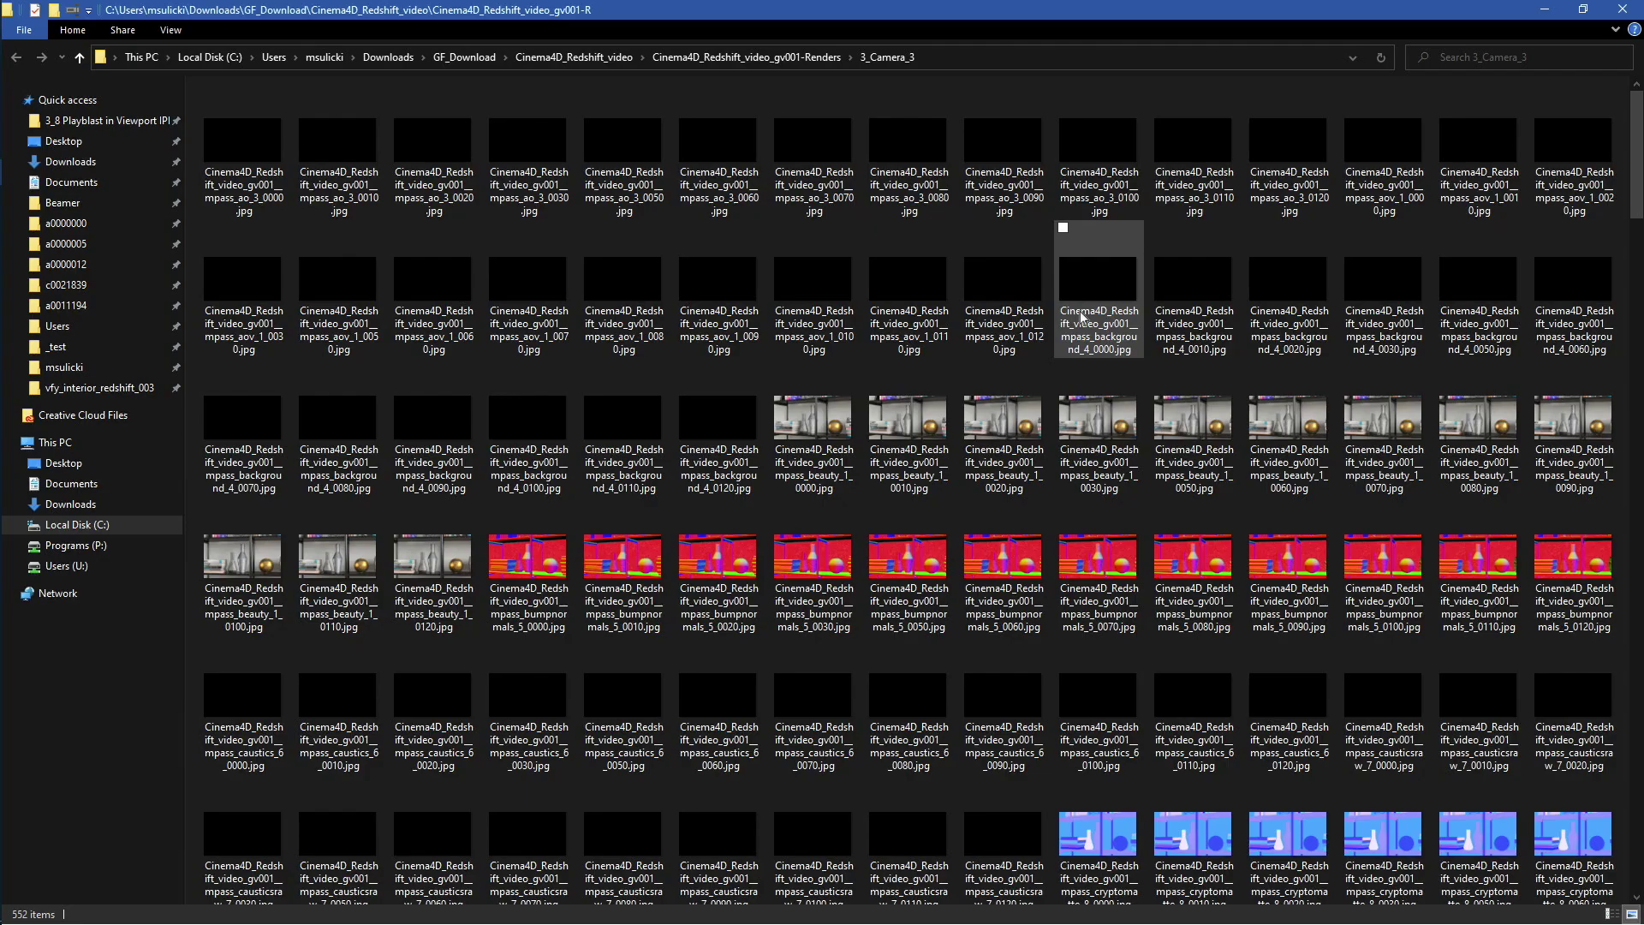
pyautogui.click(1186, 343)
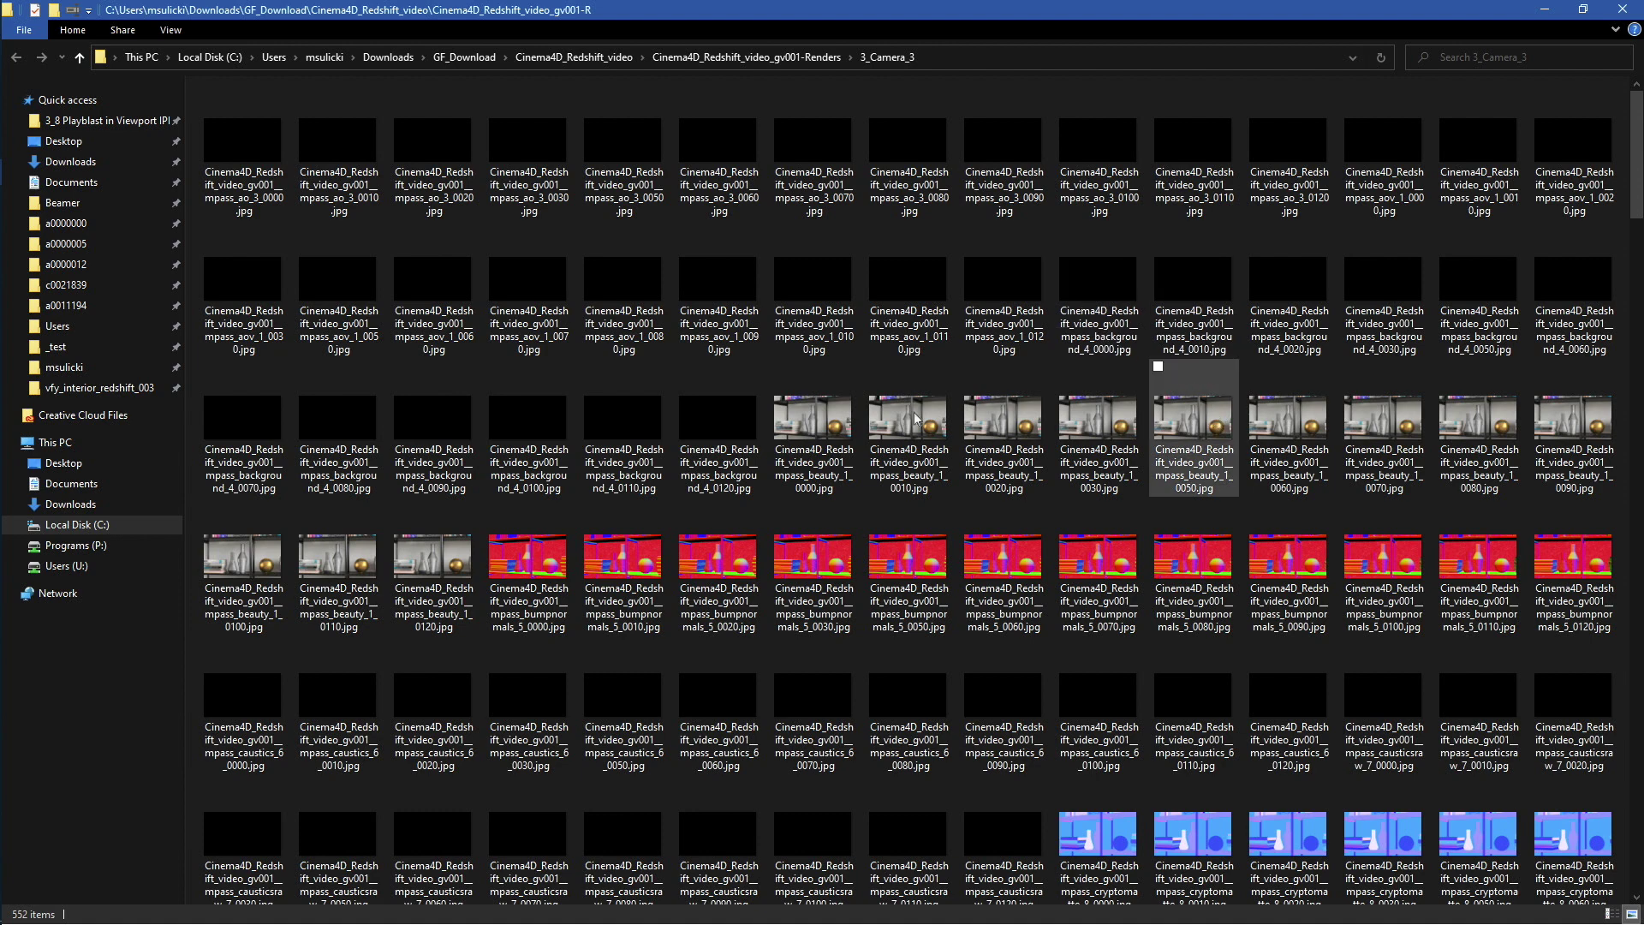
pyautogui.doubleClick(816, 415)
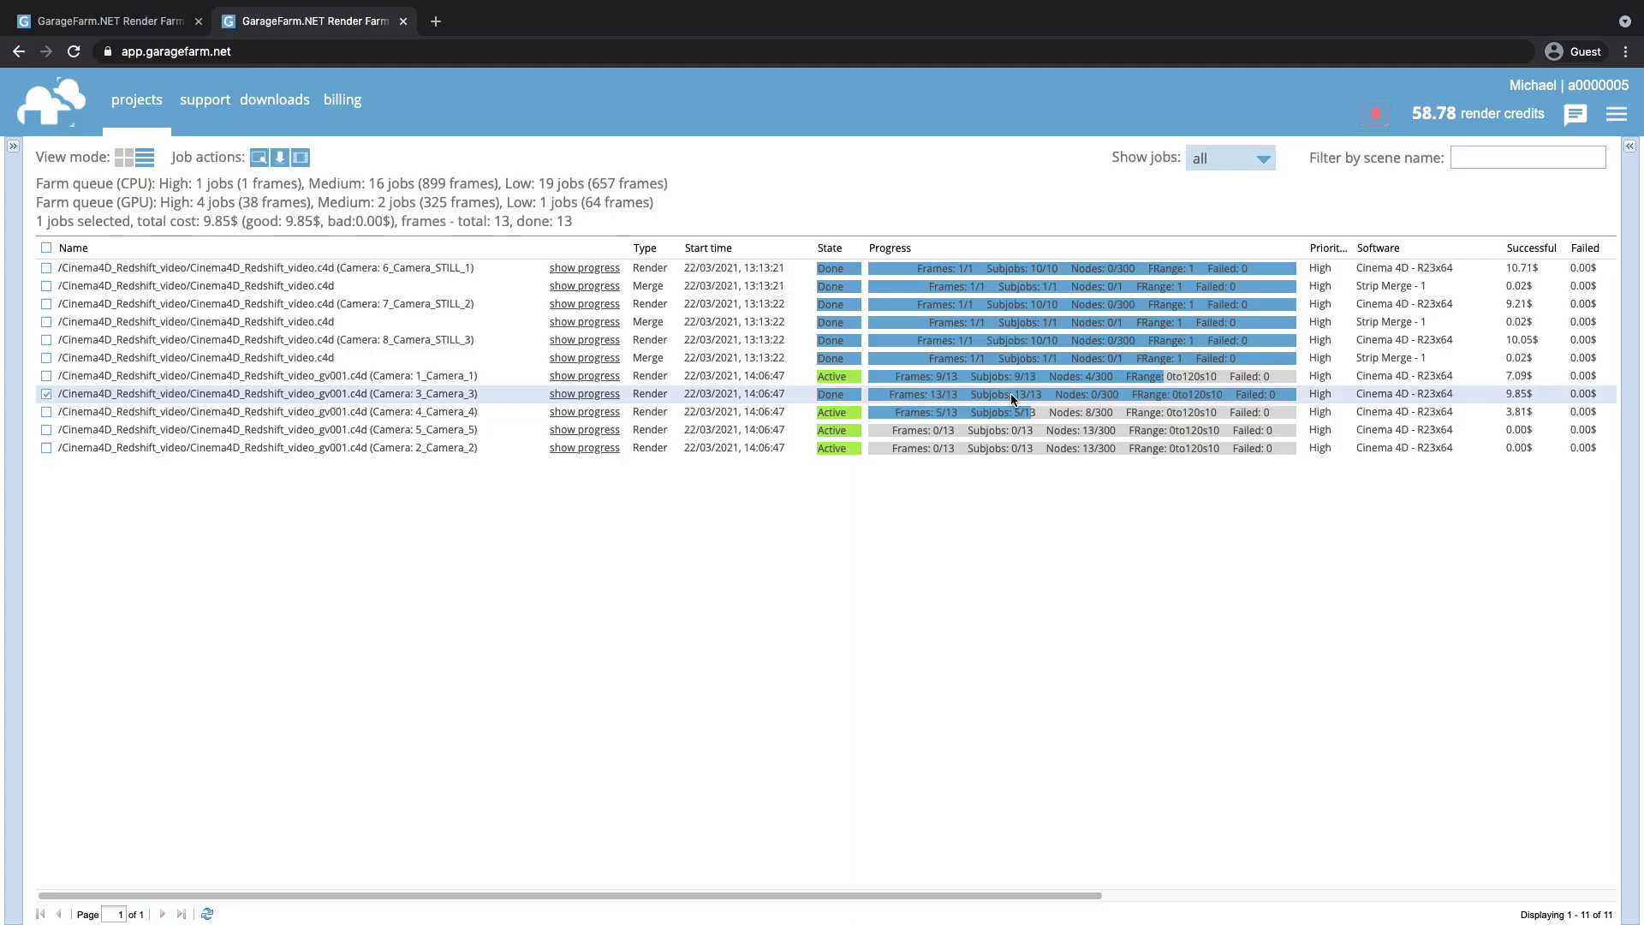
# Re-queue the finished Camera_3 job to render its full 0to120s1 range.
pyautogui.rightClick(1011, 393)
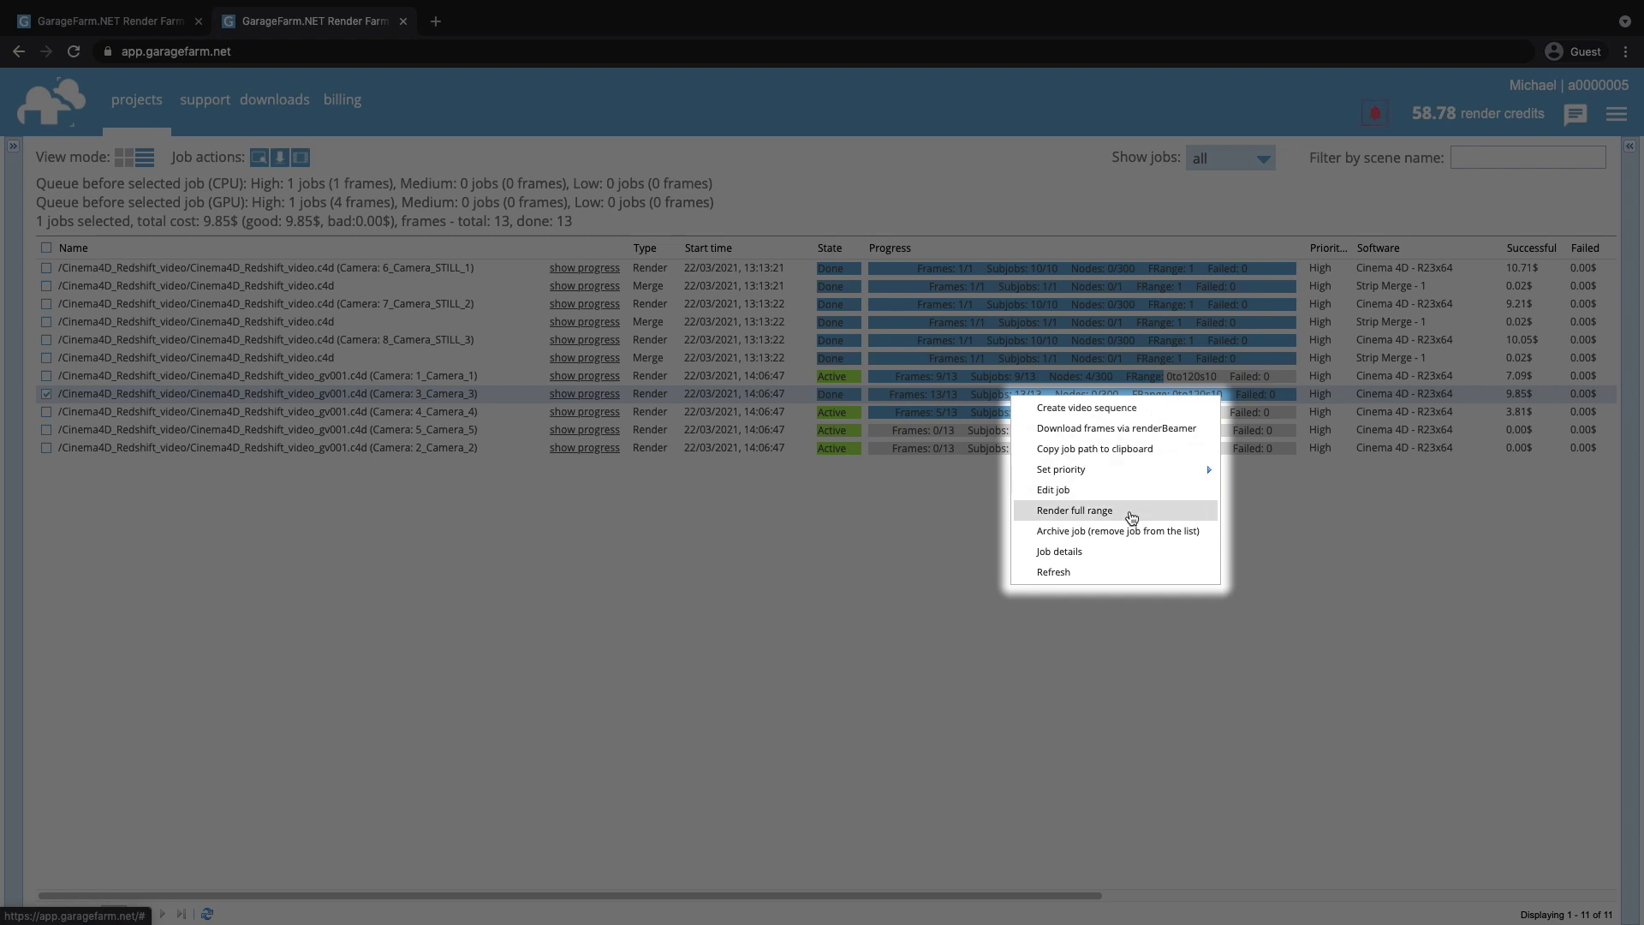
pyautogui.click(1133, 512)
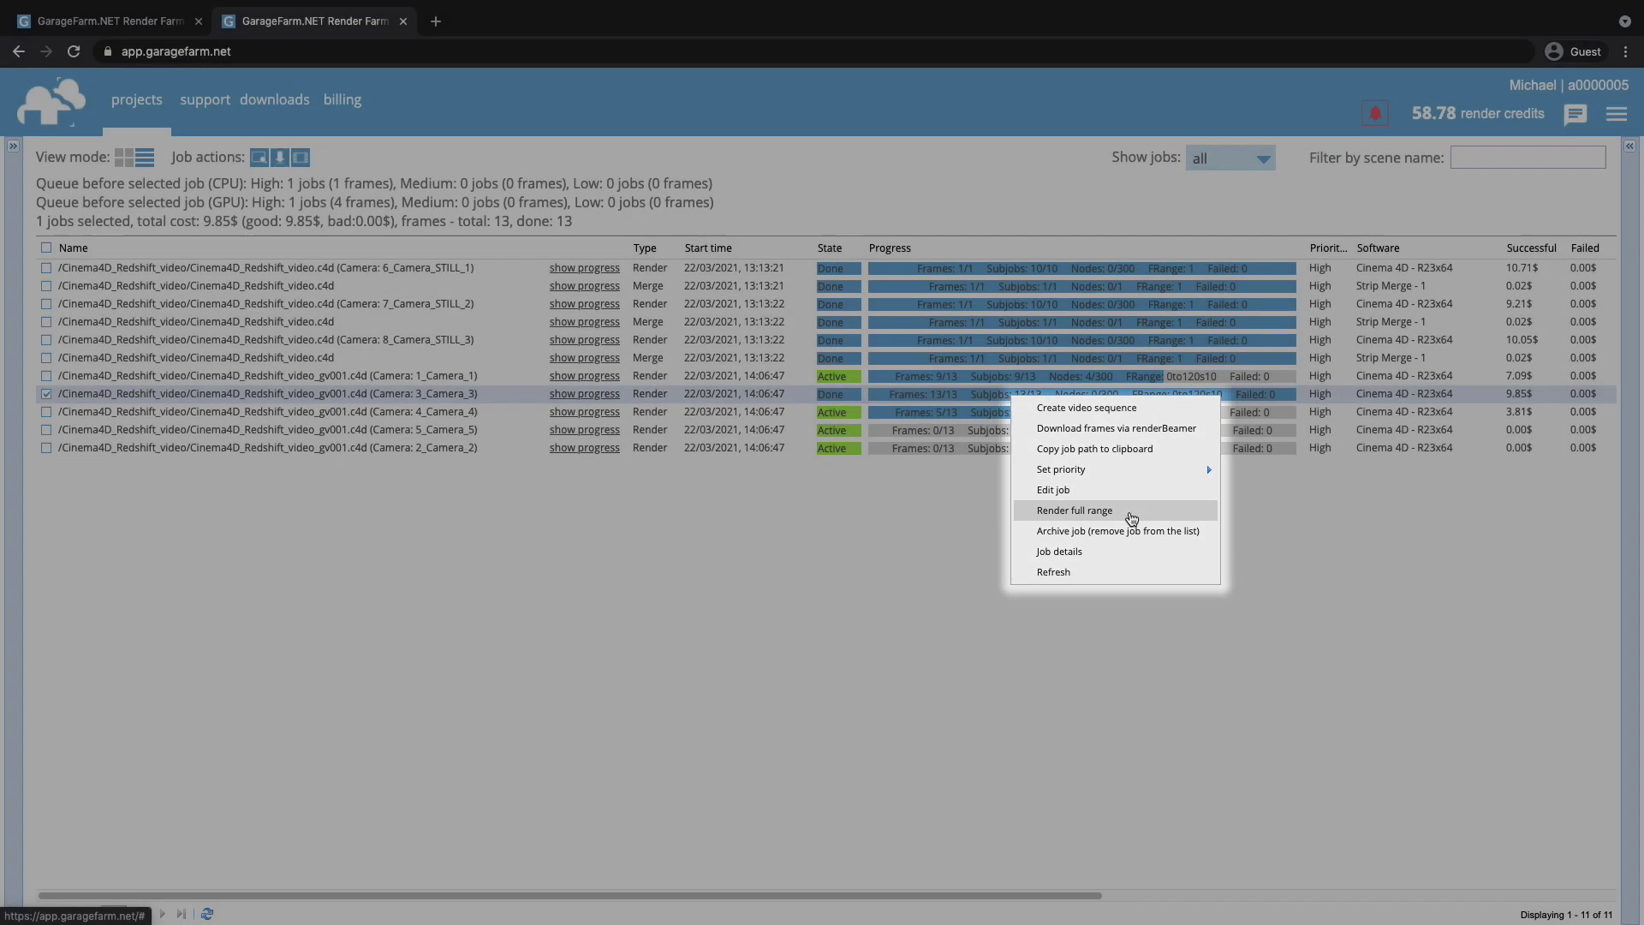